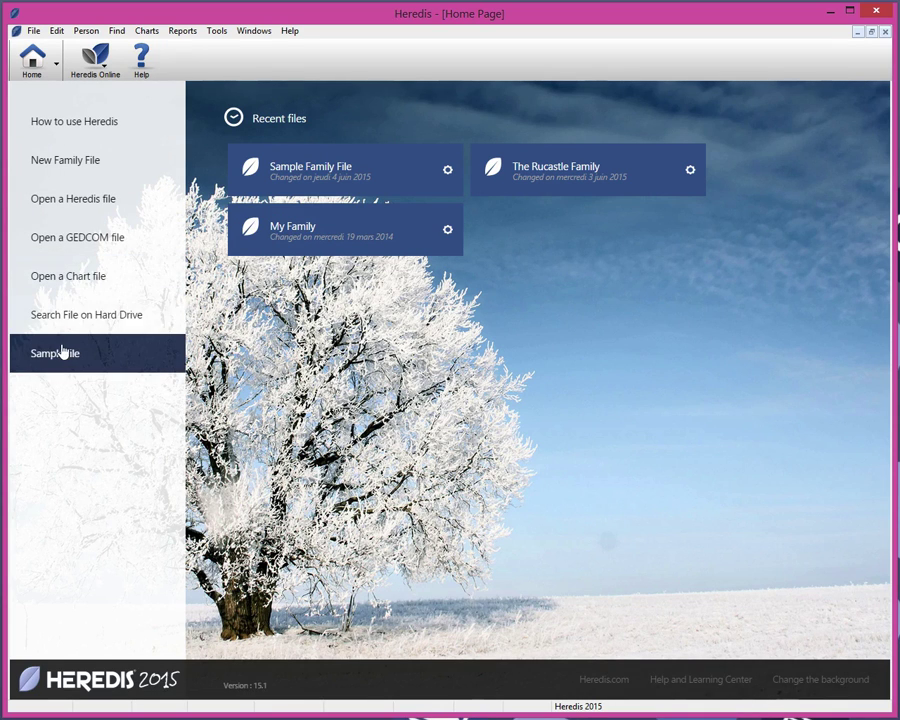
Step: Look at the background season choices and dismiss them without changing anything
left_click(808, 682)
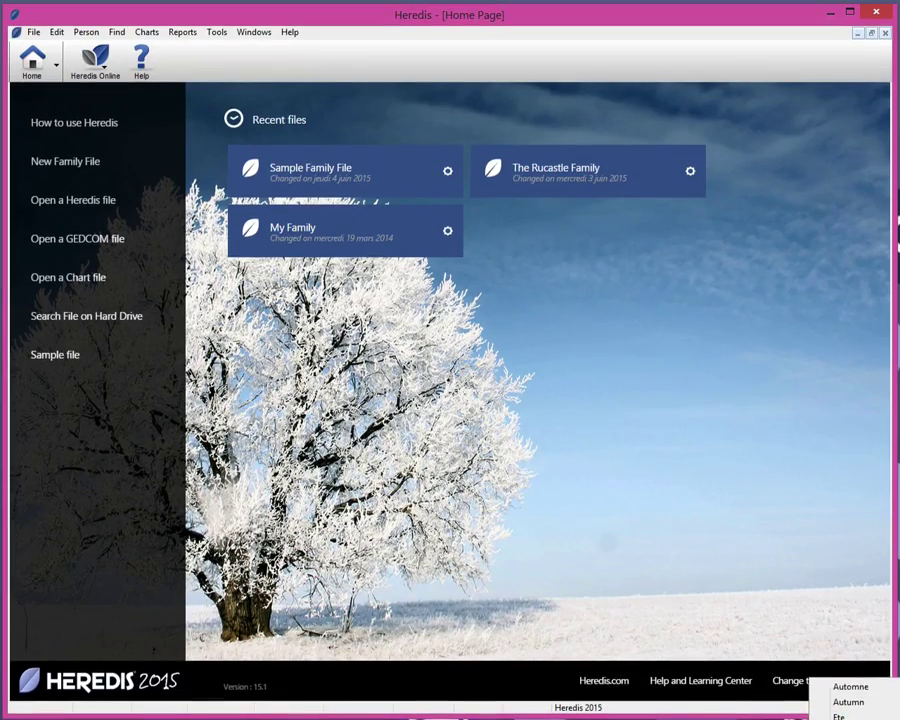
key("Escape")
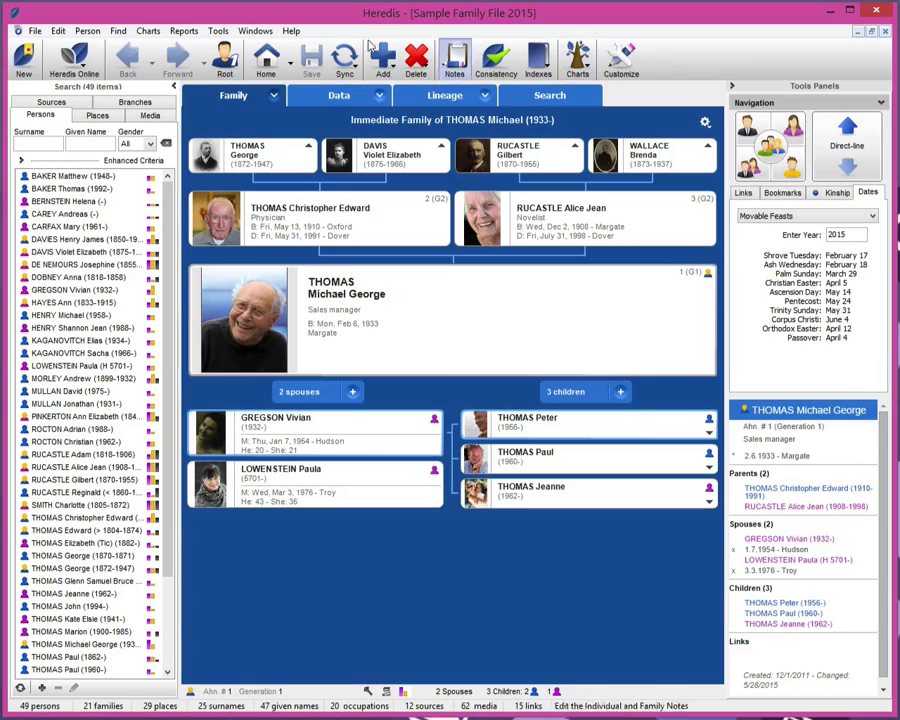
Step: Open FamilySearch from the USA online archives, then discard a trial page capture
left_click(18, 44)
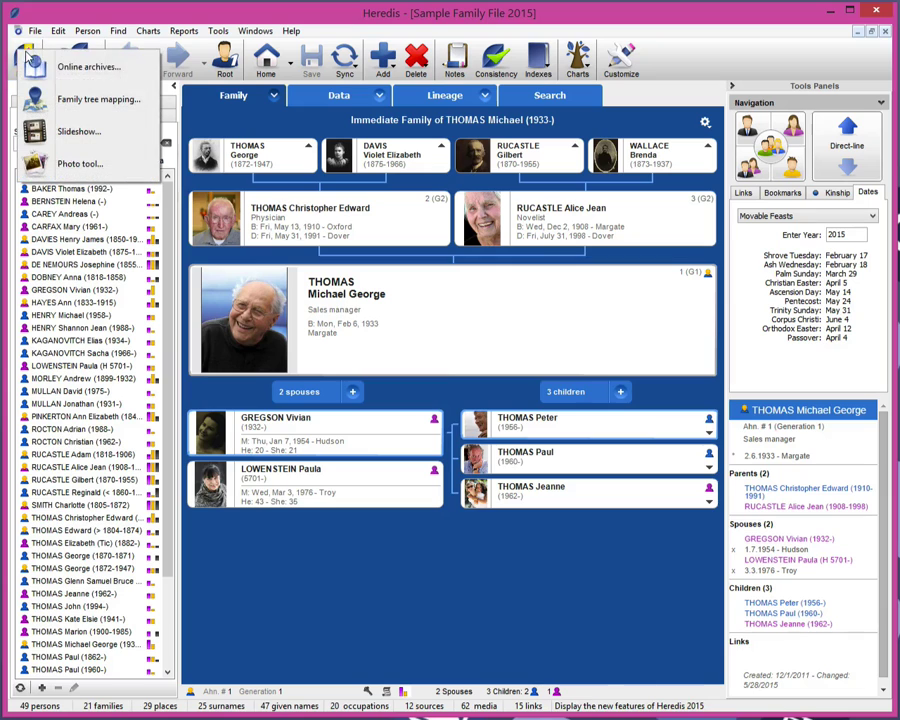
left_click(80, 67)
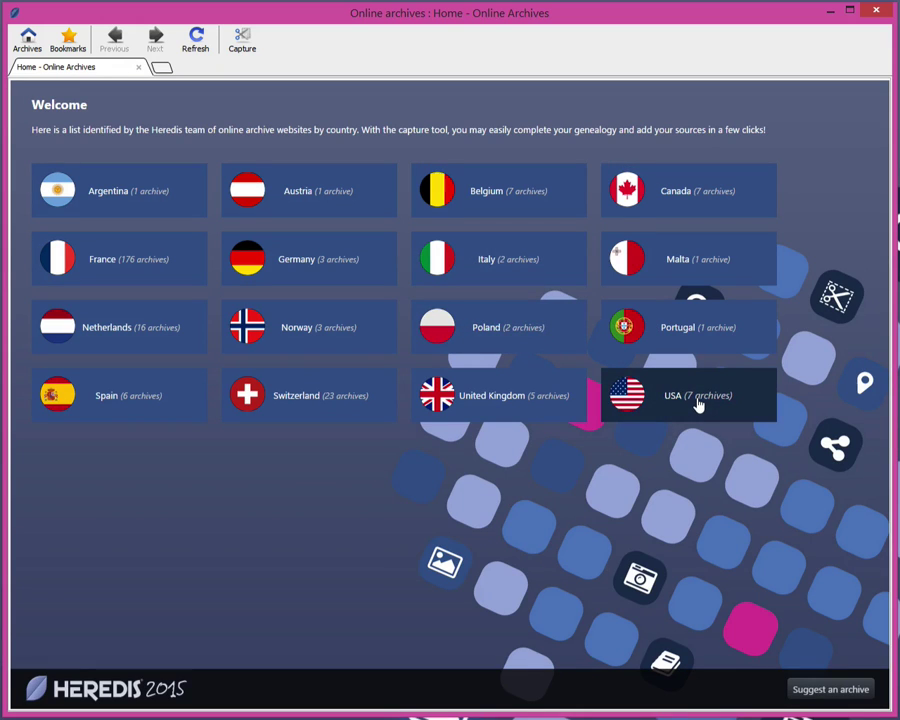
left_click(703, 402)
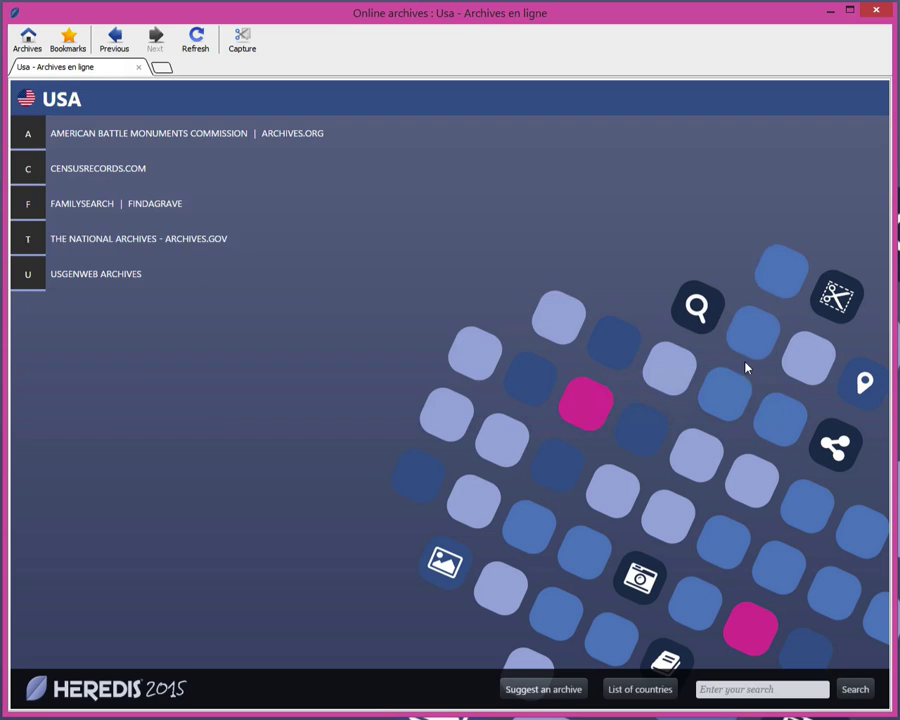
left_click(80, 203)
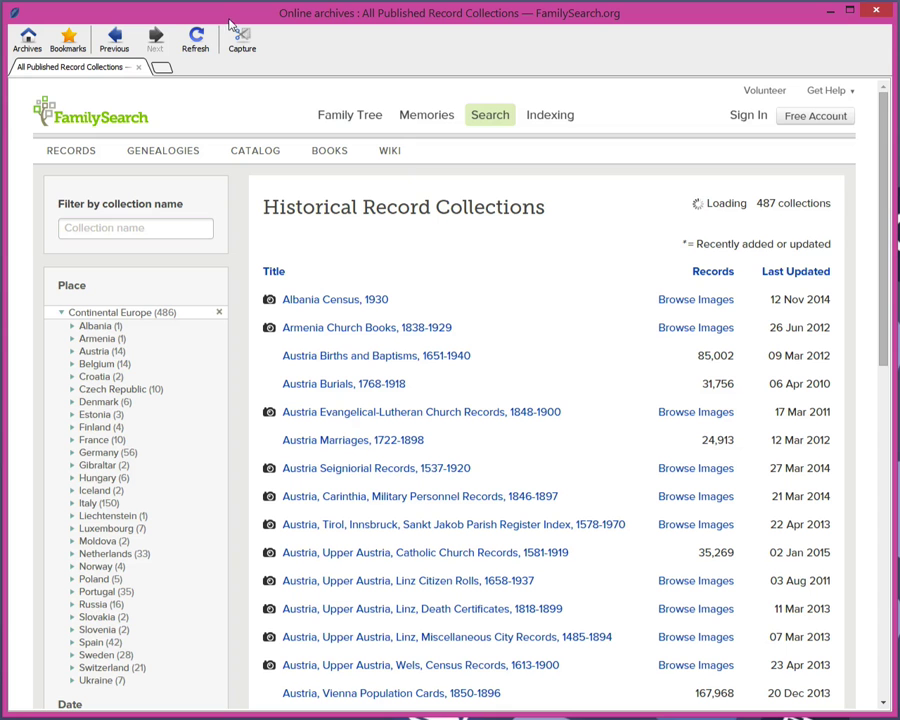
left_click(242, 40)
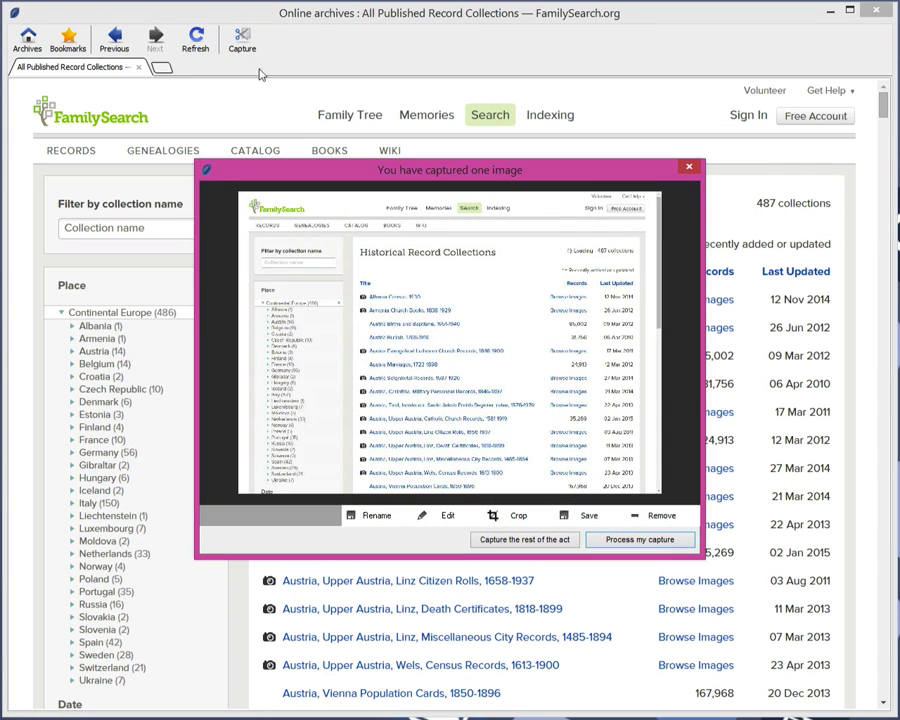
left_click(643, 520)
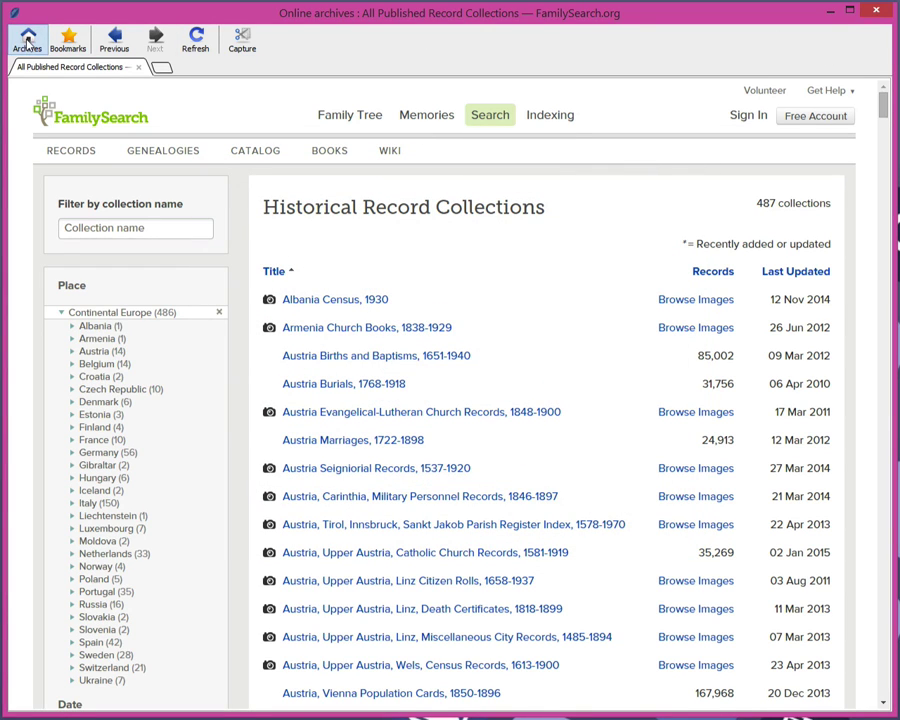
Step: Return to the country list, view the suggest-an-archive form, then reopen USA's FamilySearch collections
left_click(27, 40)
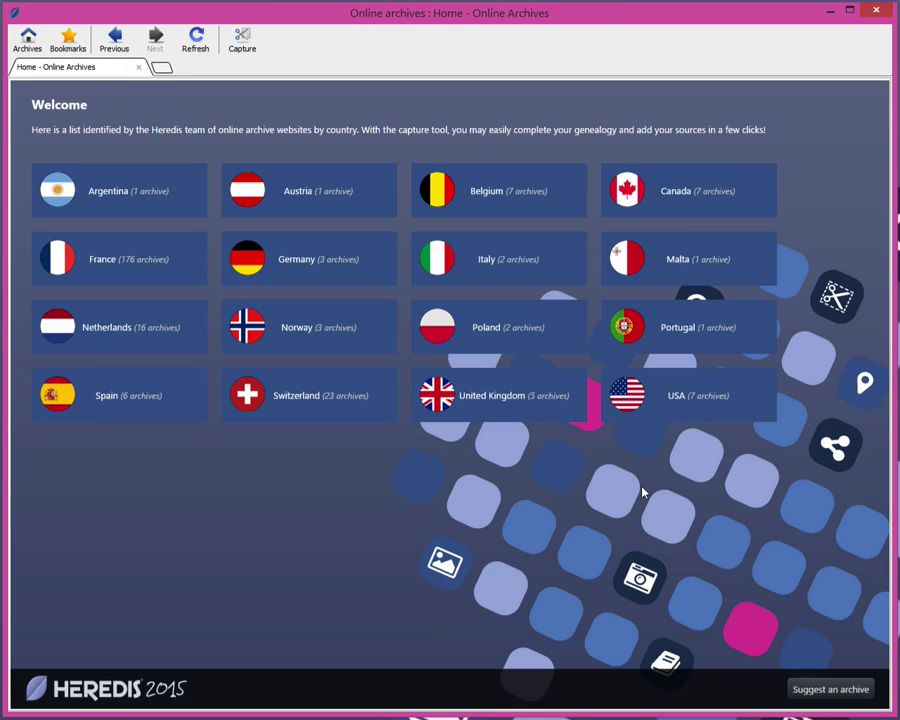
left_click(836, 692)
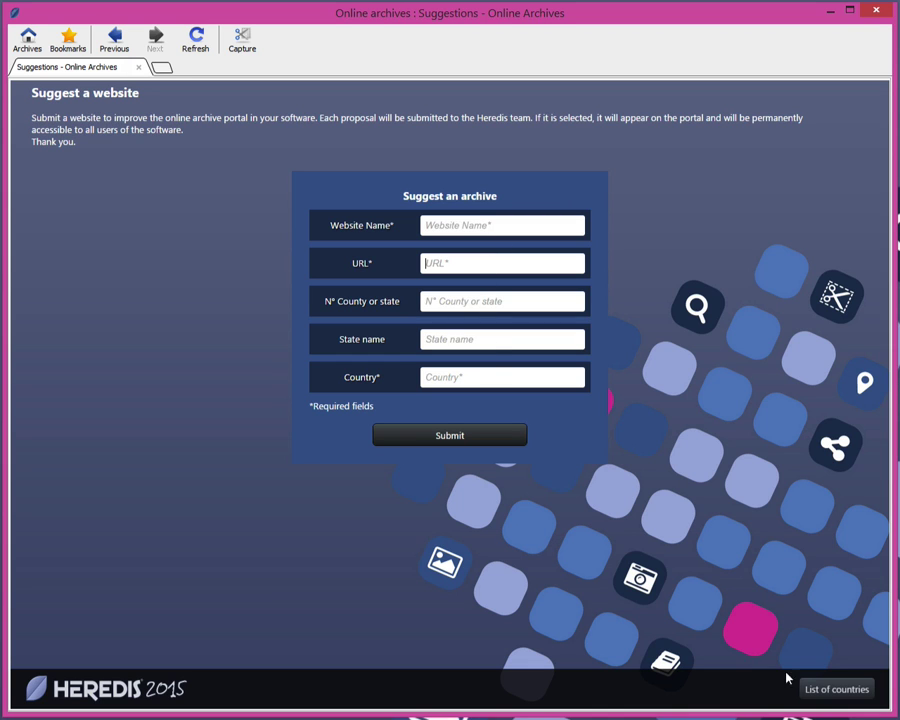
left_click(826, 689)
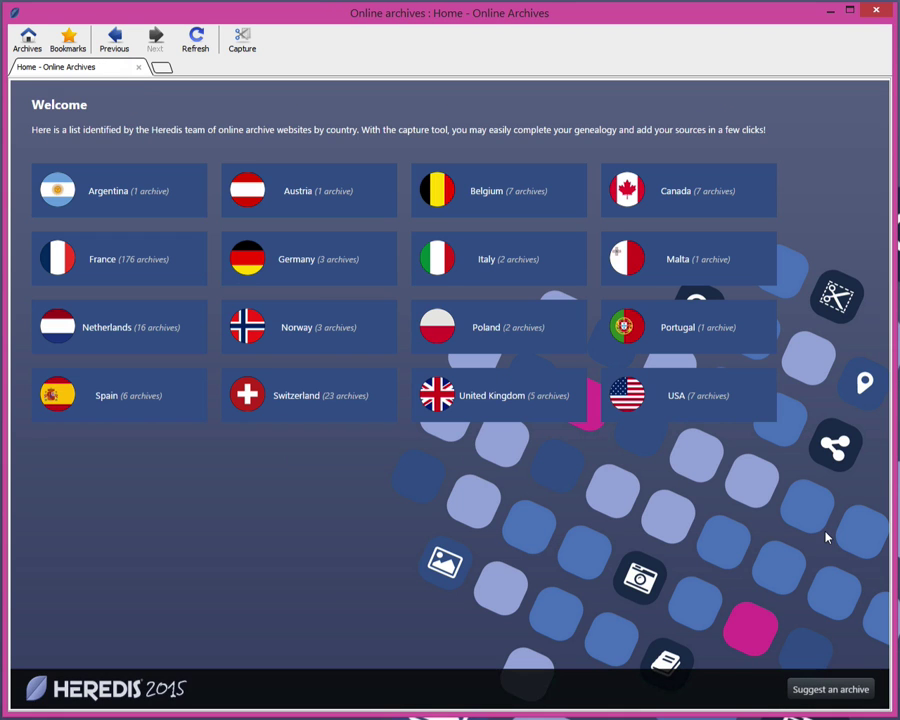
left_click(692, 403)
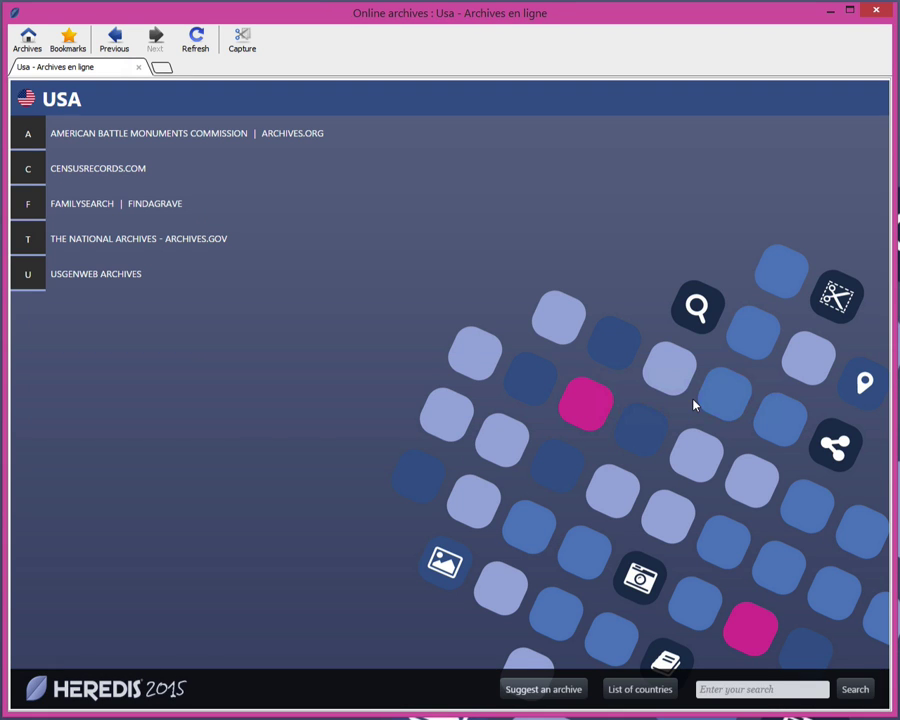
left_click(66, 206)
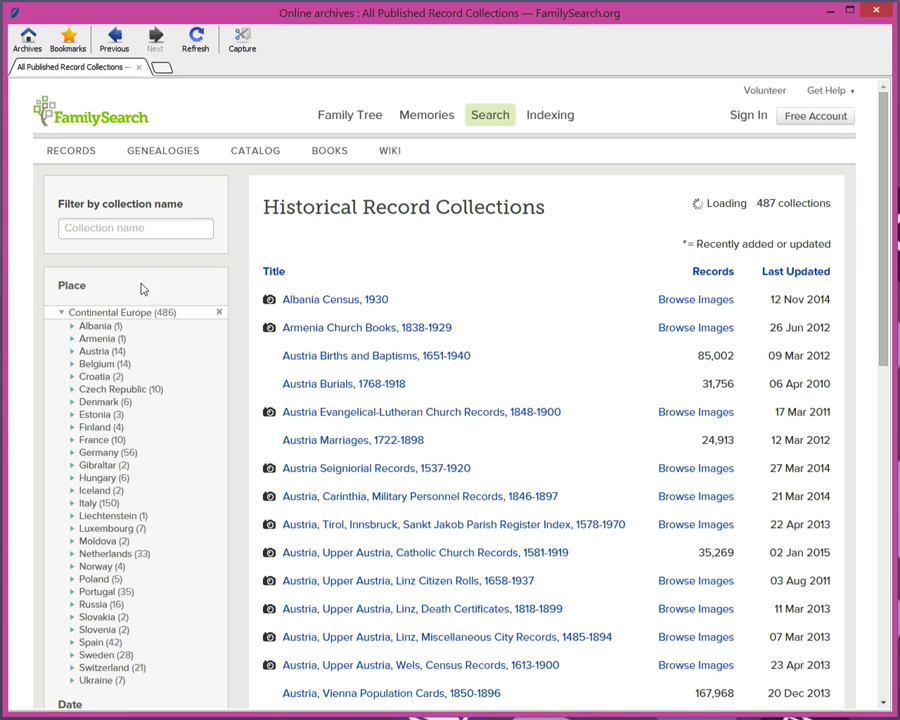
Step: Search the Alabama, County Marriages collection for first name 'ken'
left_click(117, 464)
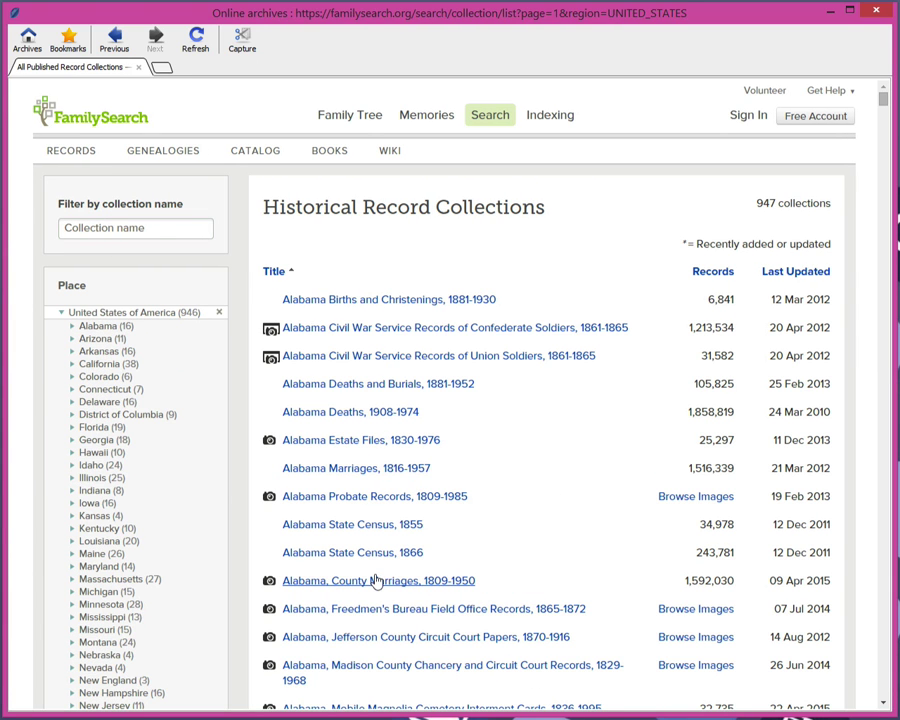
left_click(374, 578)
left_click(126, 424)
type("kened")
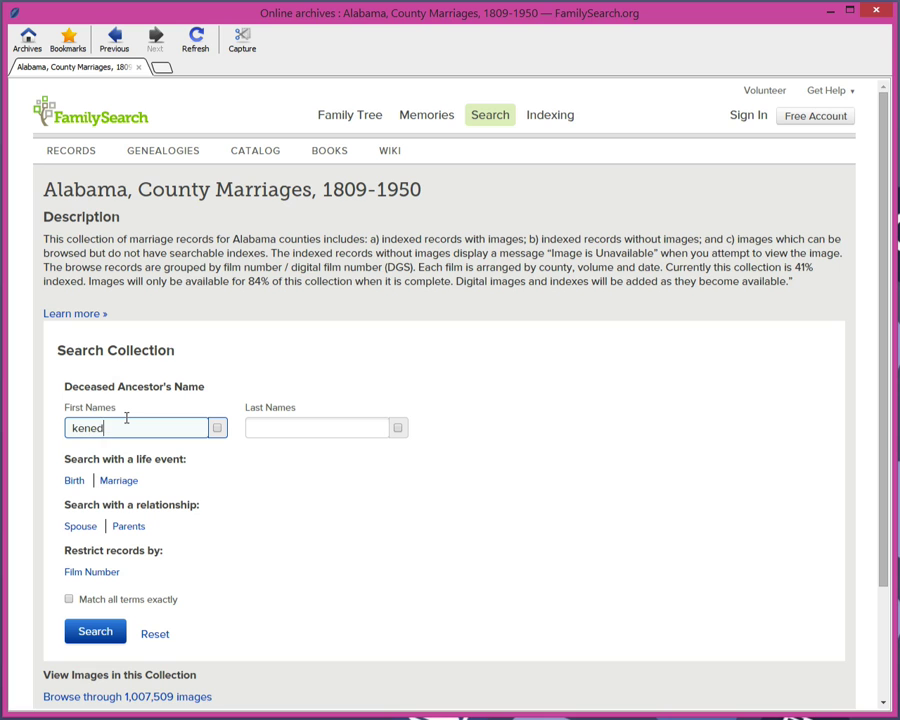
key("Return")
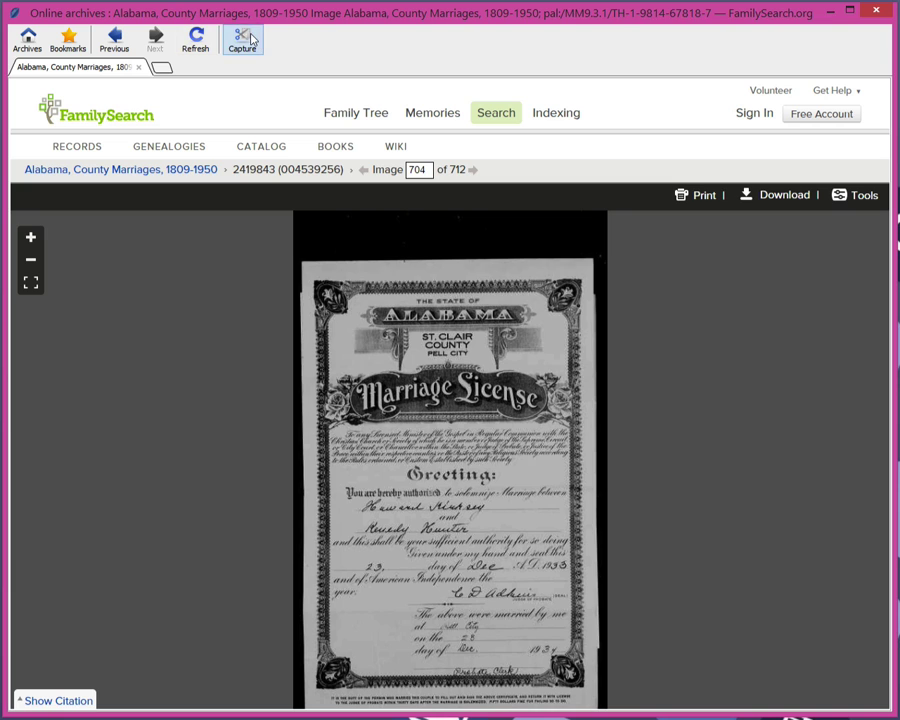
Step: Capture the marriage license image and crop it to just the license
left_click(252, 40)
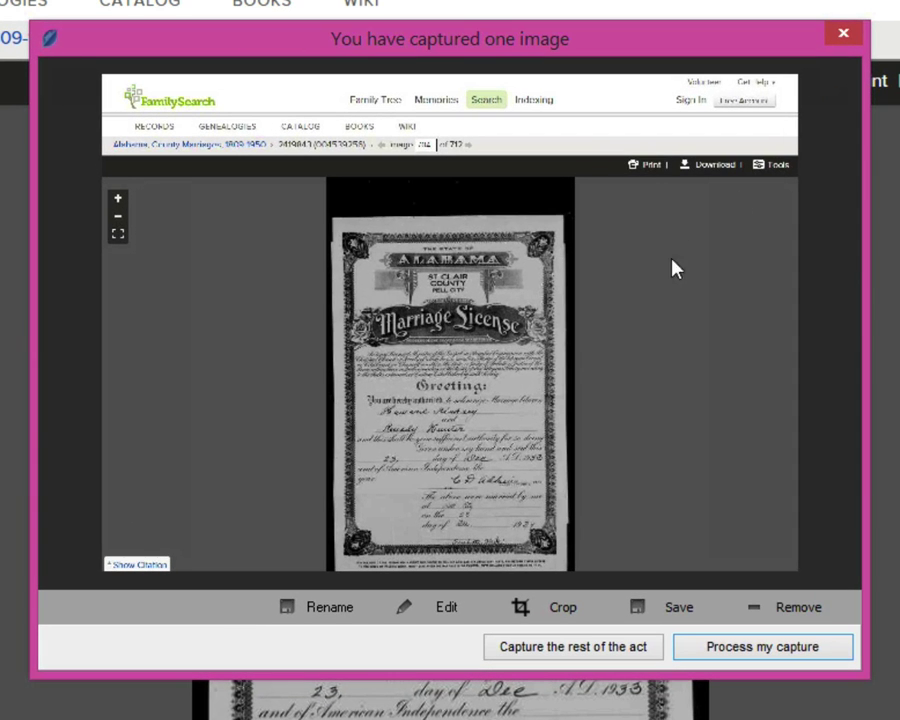
left_click(563, 608)
left_click_drag(330, 212, 573, 574)
left_click(460, 574)
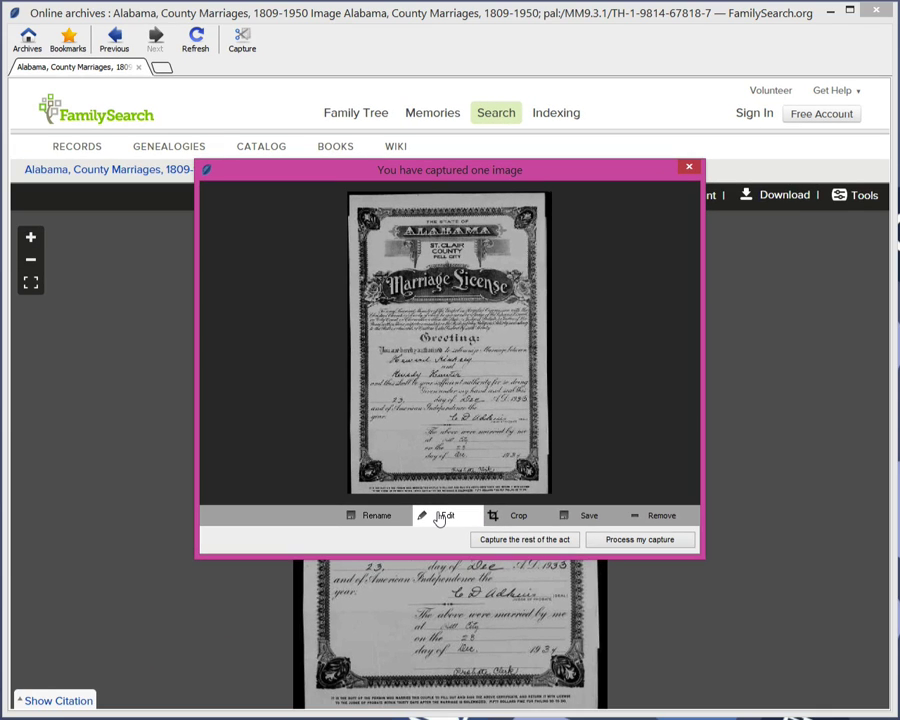
Step: Raise the license capture's sharpness and brightness, then apply the edits
left_click(440, 516)
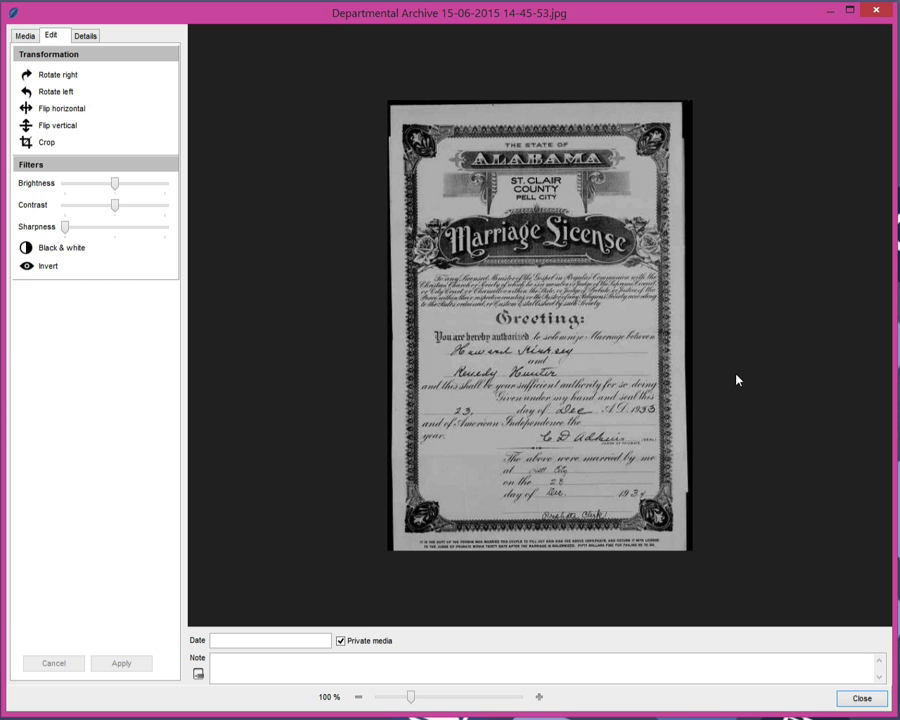
left_click_drag(66, 227, 84, 227)
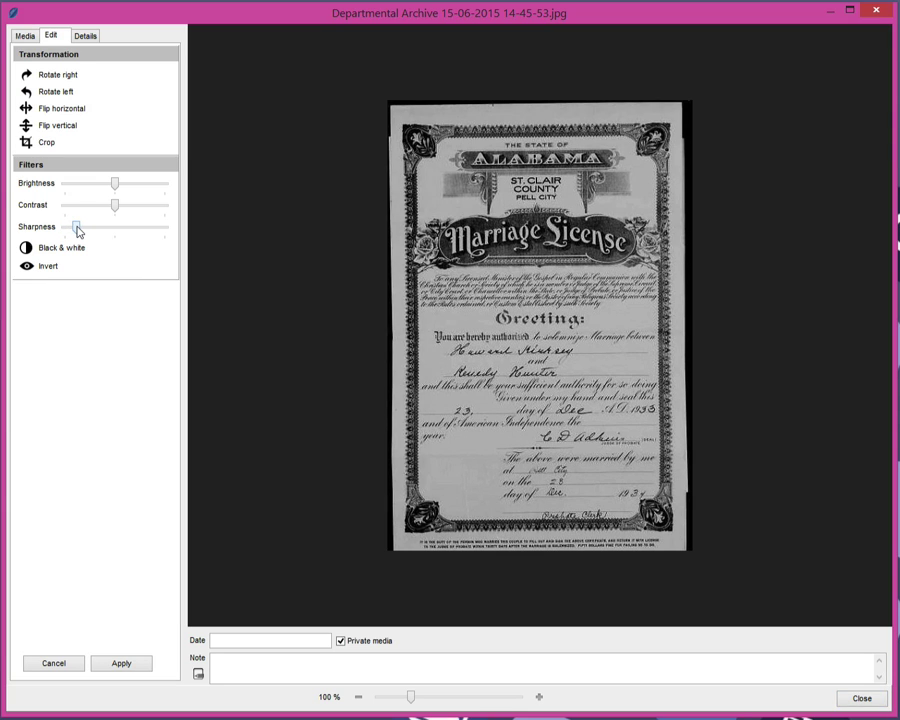
mouse_move(117, 187)
left_mouse_down()
mouse_move(124, 204)
mouse_move(100, 211)
mouse_move(126, 211)
mouse_move(123, 187)
left_mouse_up()
left_click(122, 663)
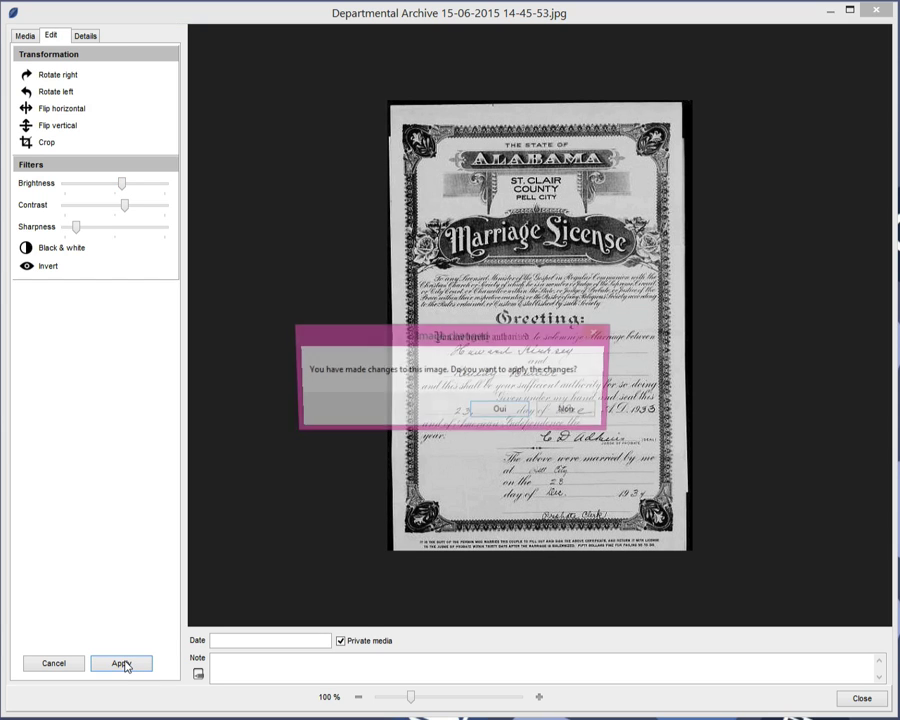
Step: Process both captures for association with an event of the person born in 1870
left_click(503, 411)
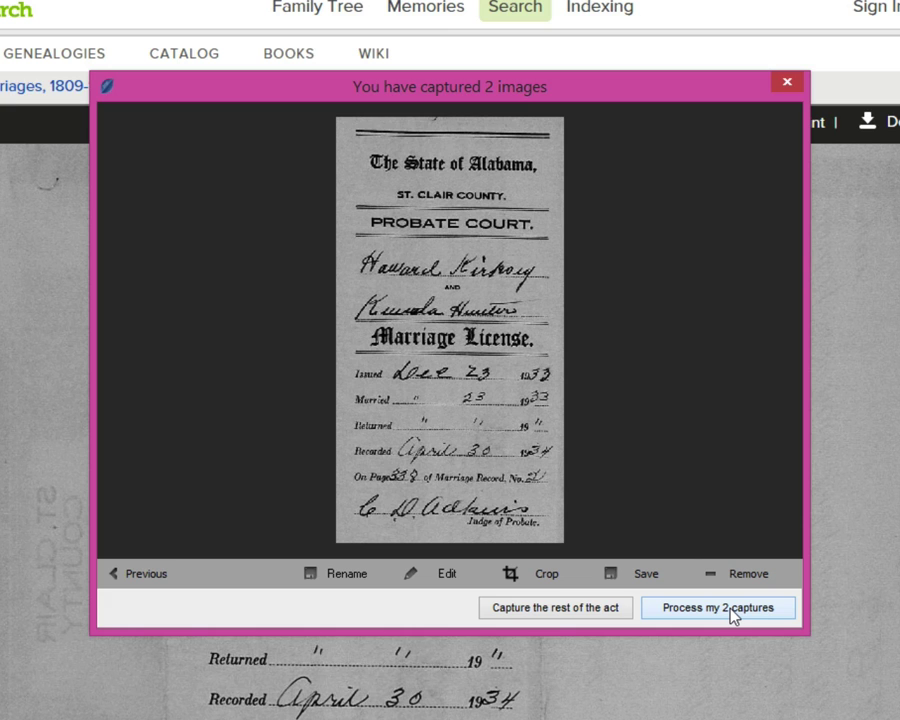
left_click(735, 612)
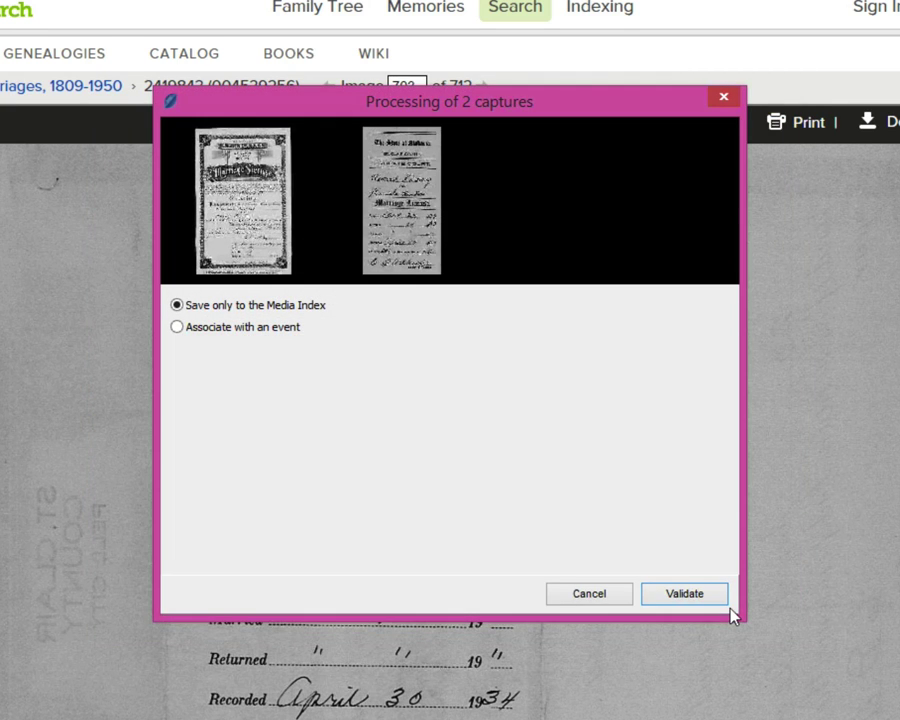
left_click(270, 335)
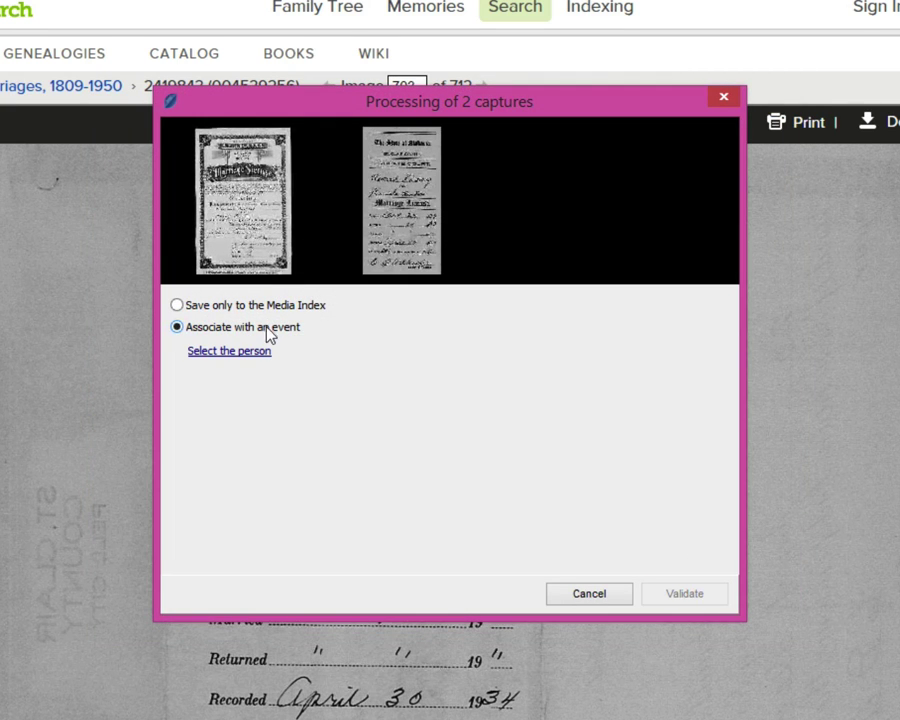
left_click(236, 352)
type("r")
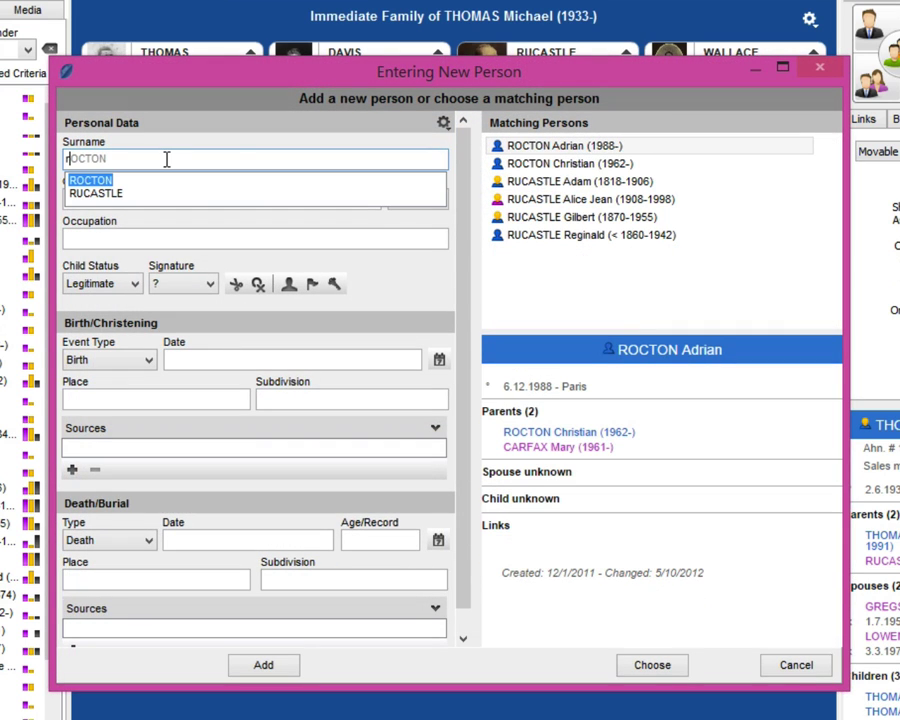
left_click(585, 225)
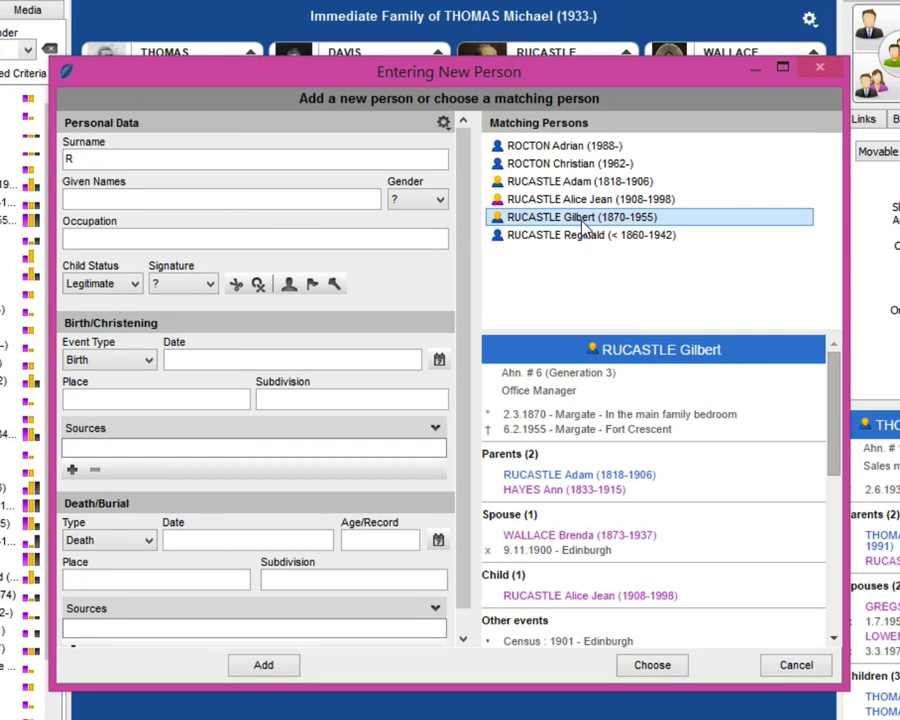
double_click(585, 225)
Step: Create a new Military Service event for that person to hold the captures
left_click(695, 386)
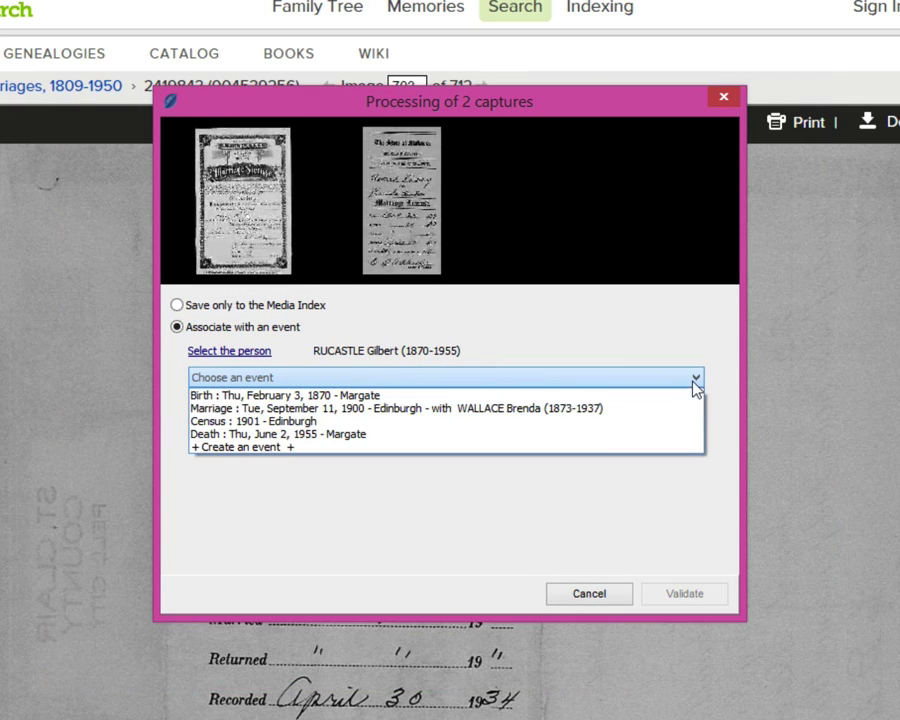
left_click(559, 447)
left_click(249, 409)
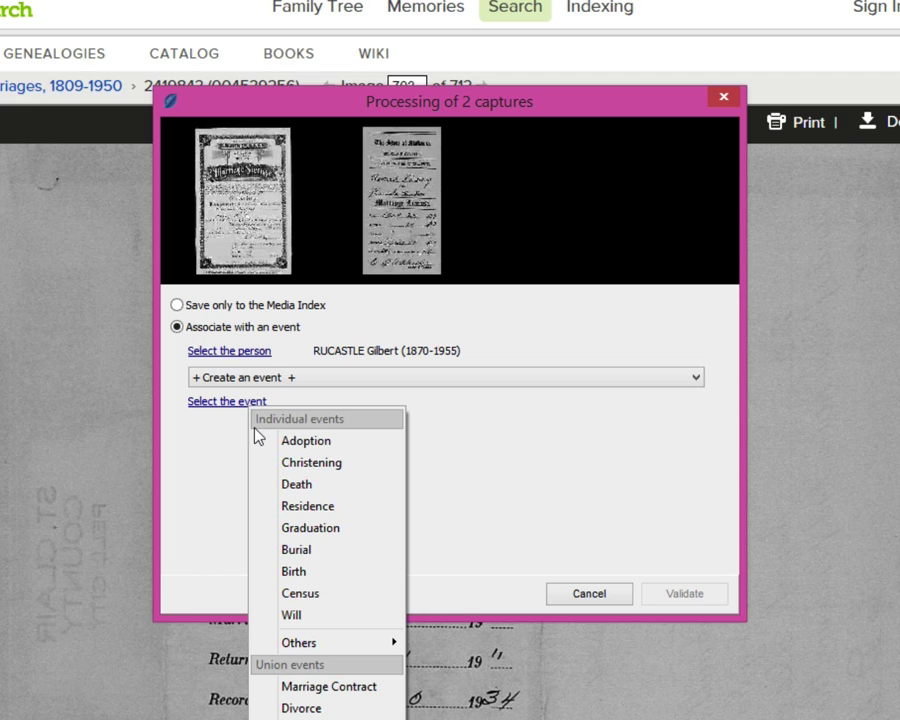
mouse_move(343, 652)
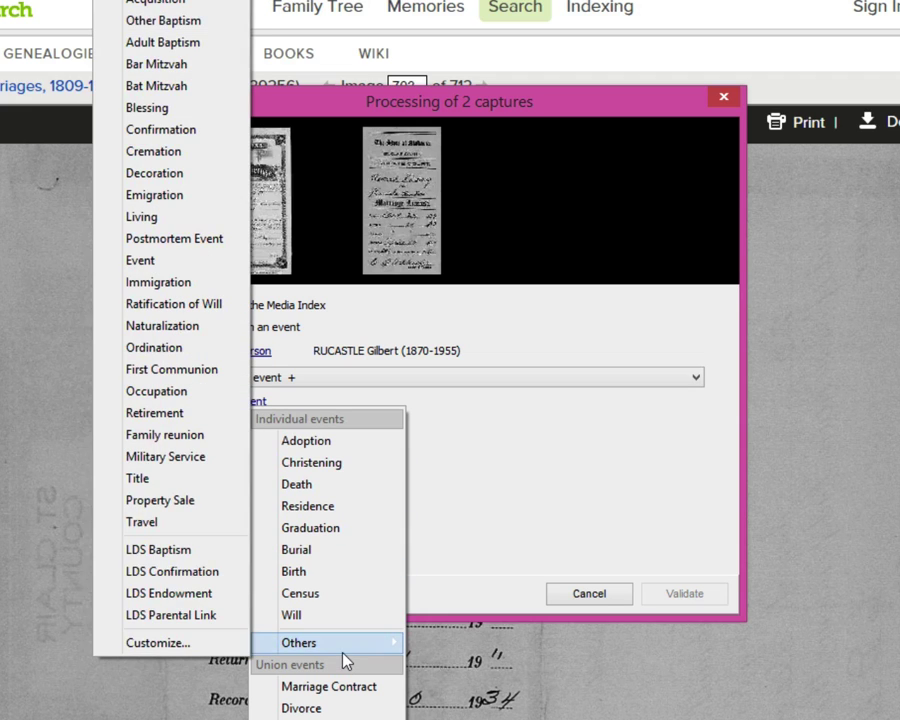
left_click(193, 457)
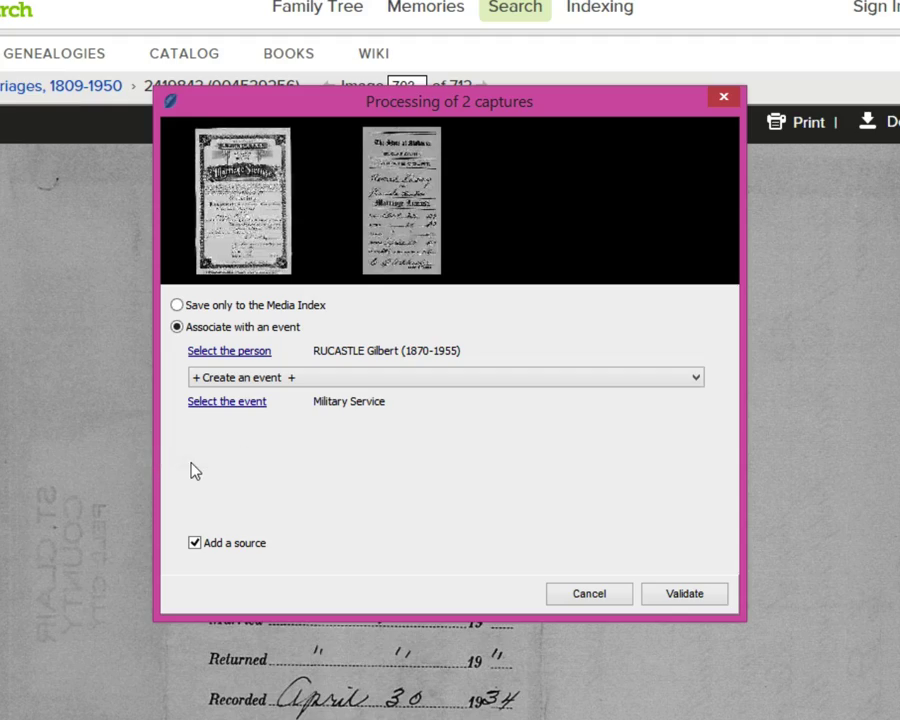
Step: Confirm the Military Service link, save its source, and reopen the archives by country
left_click(706, 598)
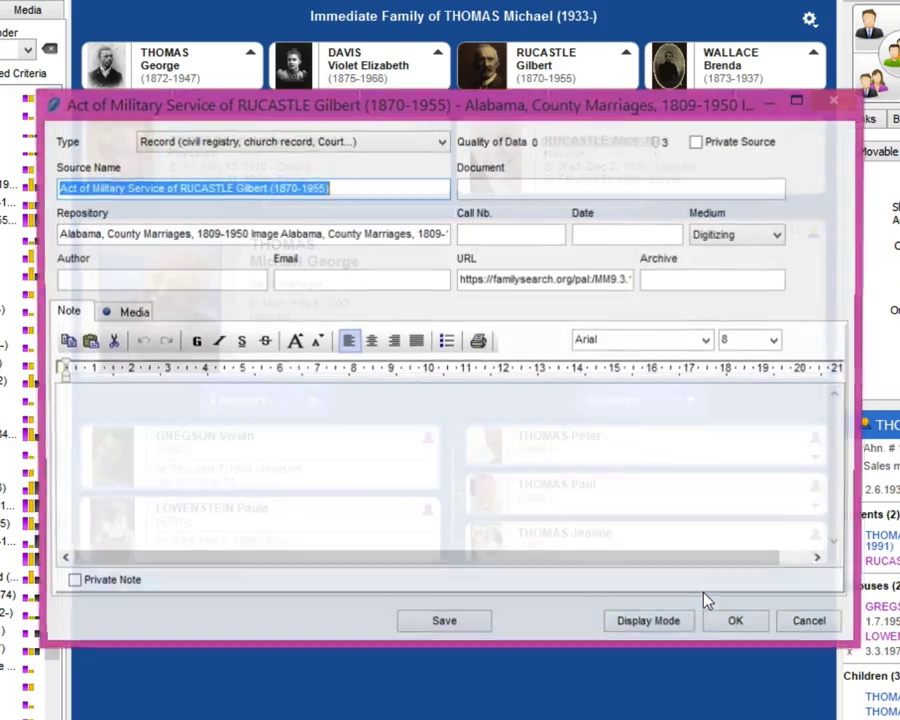
left_click(738, 624)
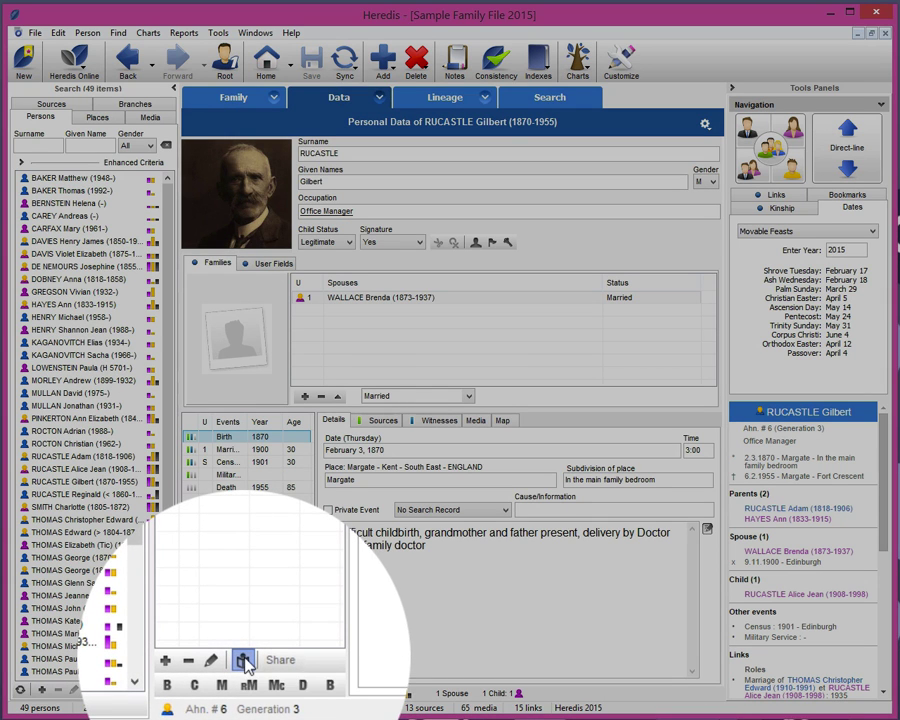
left_click(244, 661)
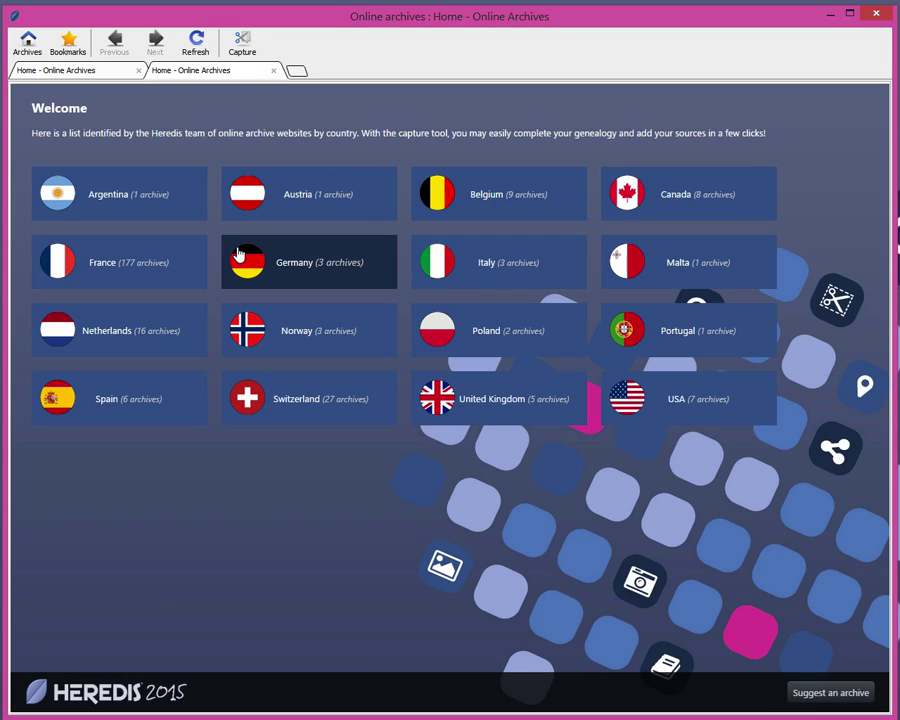
Step: Open British Online Archives from the United Kingdom list, crop the captured record, and edit it
left_click(510, 404)
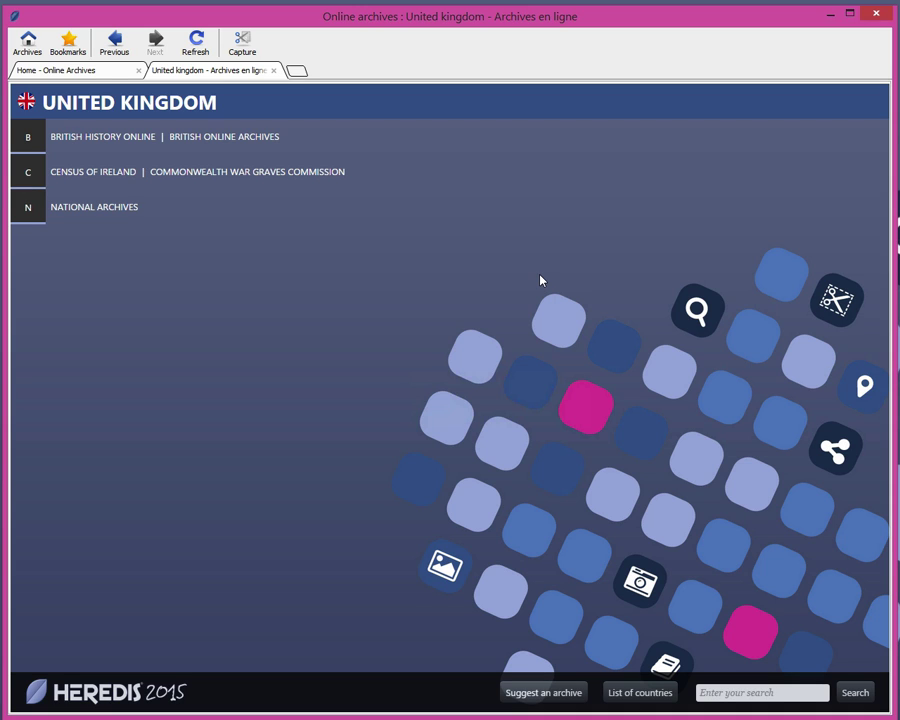
left_click(229, 139)
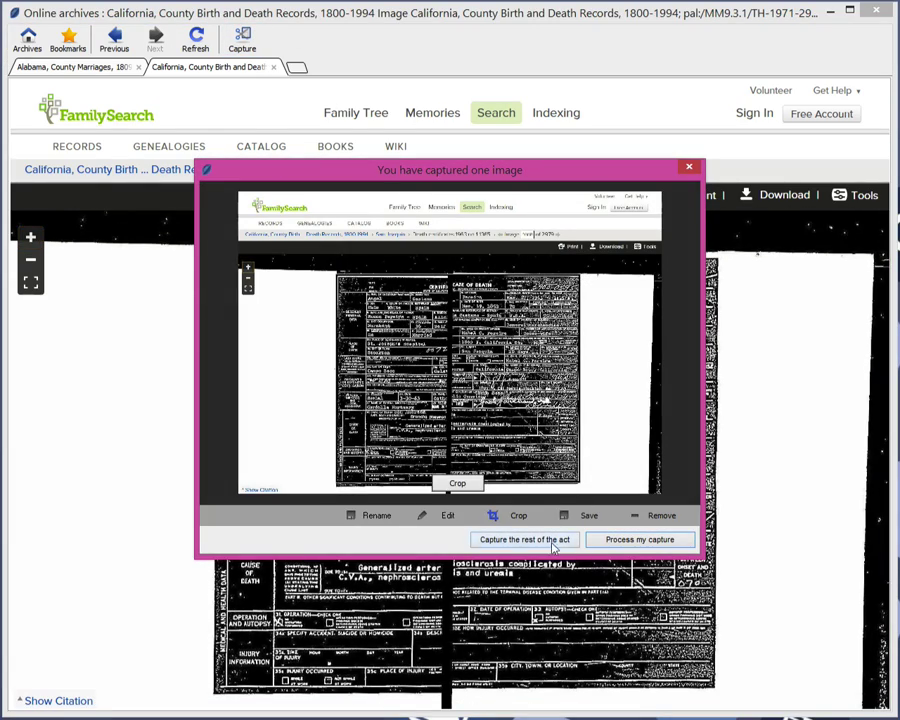
left_click(457, 484)
left_click(434, 515)
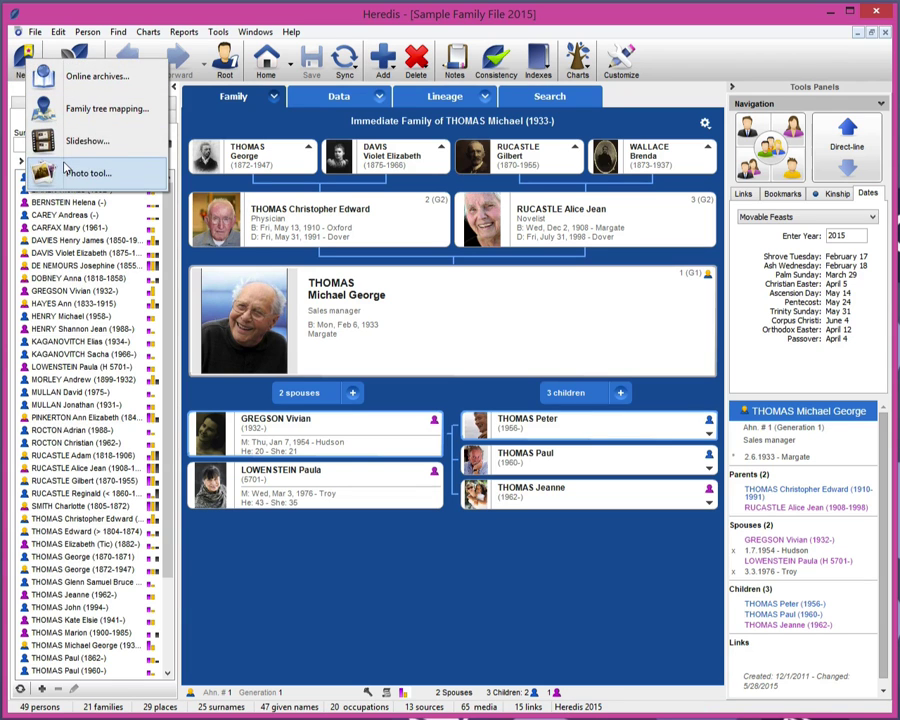
Step: Show Marriage 2.jpg's identified faces zoomed to 170%, then print the group photo sheet
left_click(65, 170)
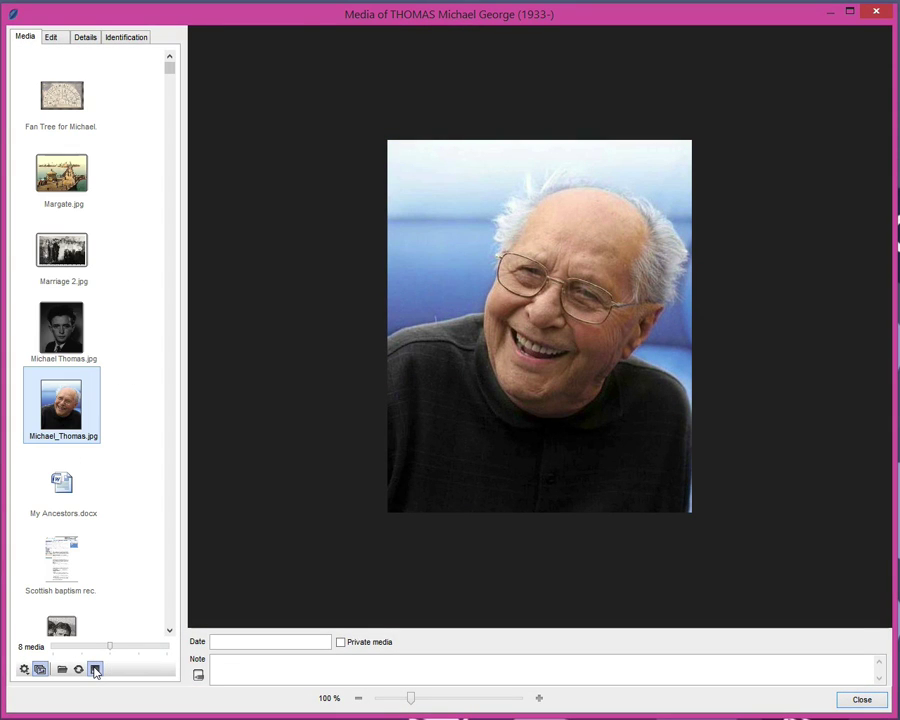
left_click(61, 255)
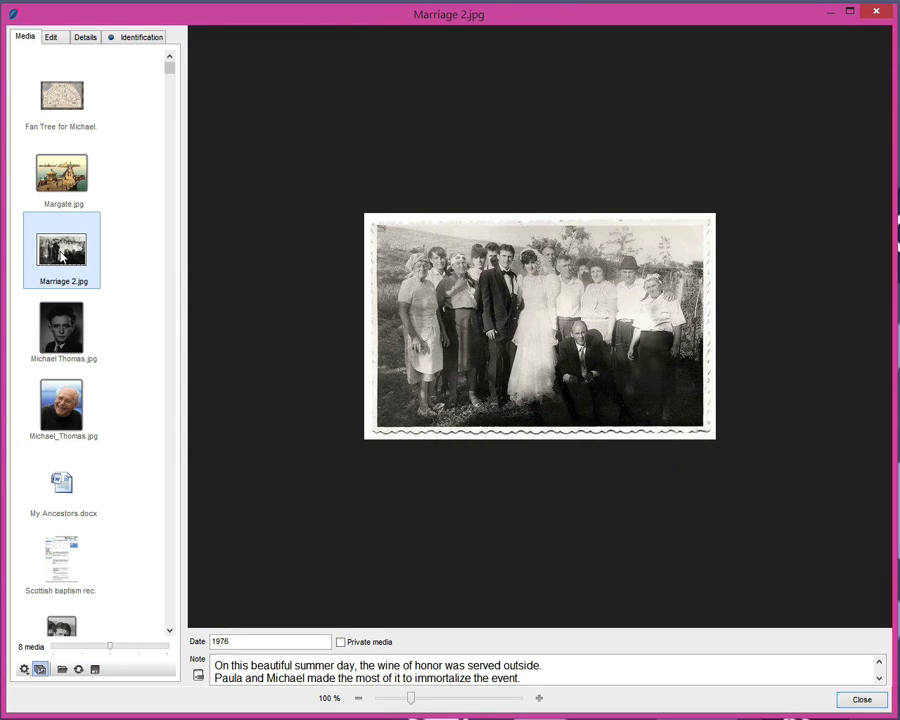
left_click_drag(412, 700, 430, 700)
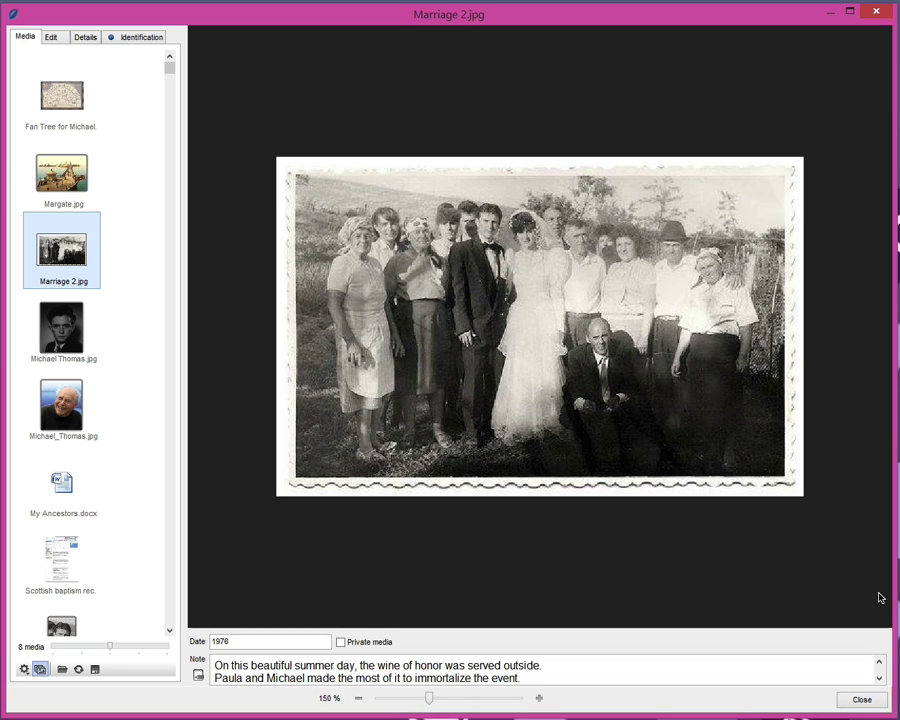
left_click(143, 40)
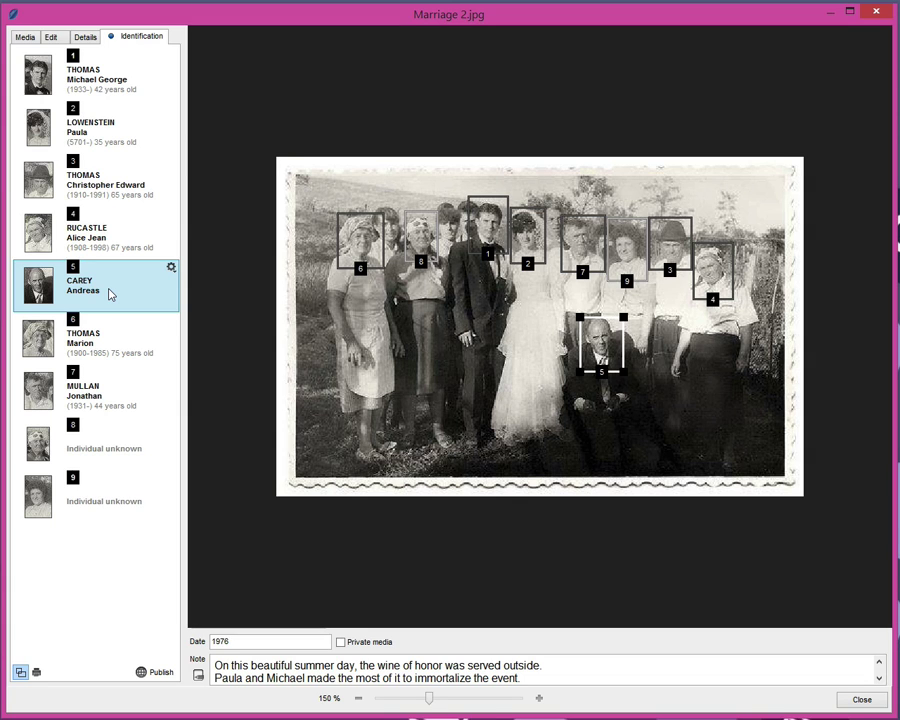
key("ctrl+plus")
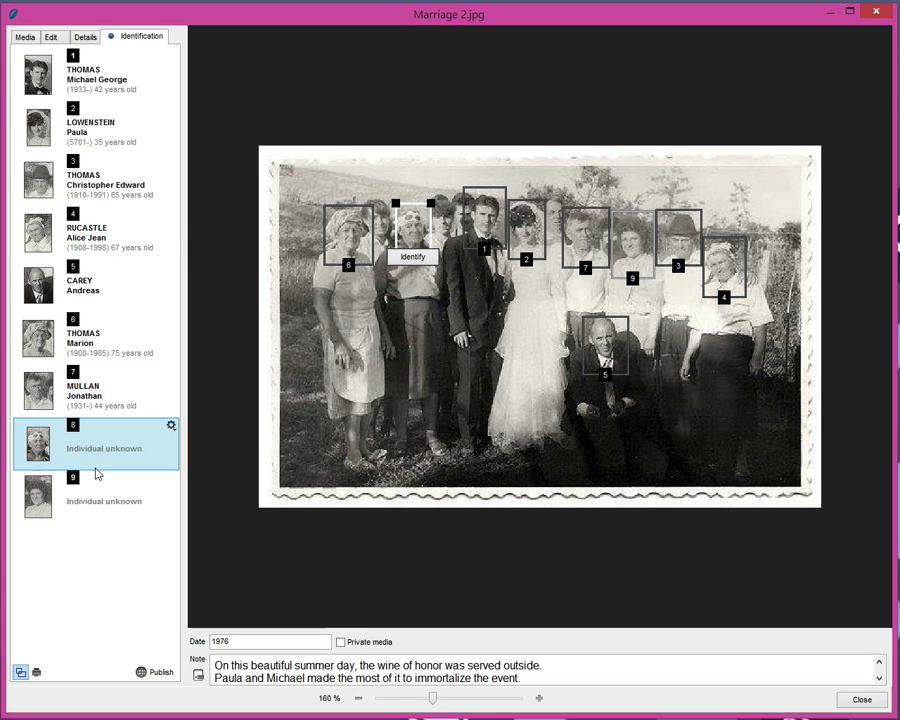
key("ctrl+plus")
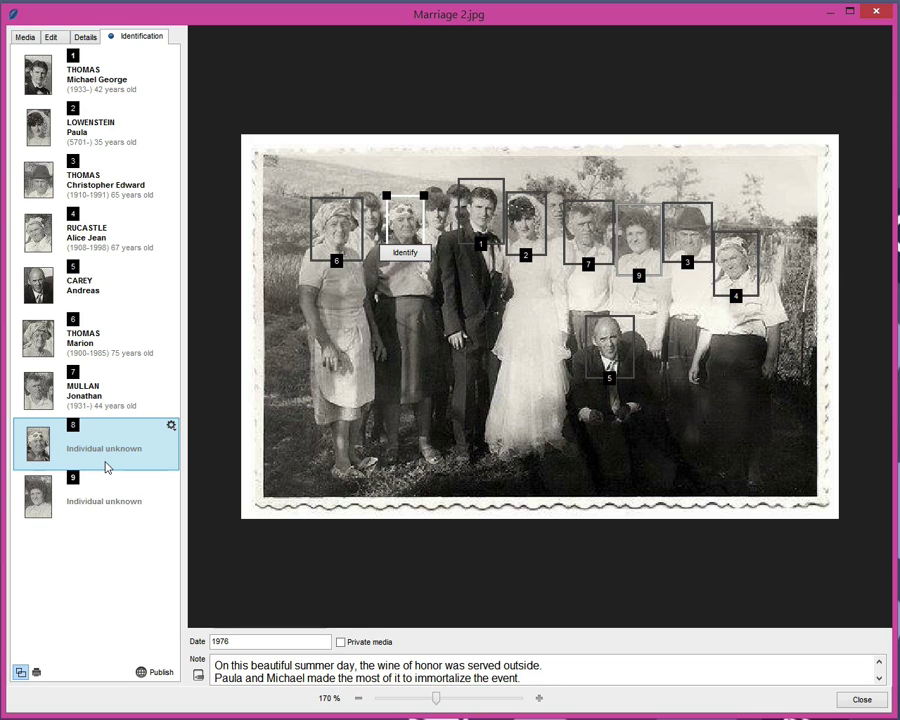
left_click(36, 674)
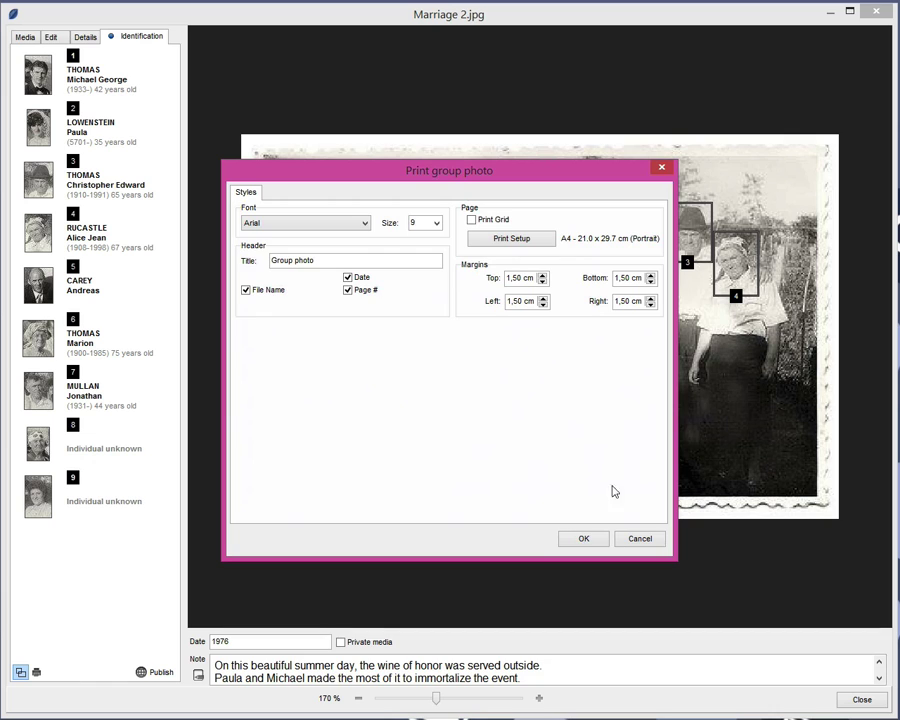
left_click(582, 535)
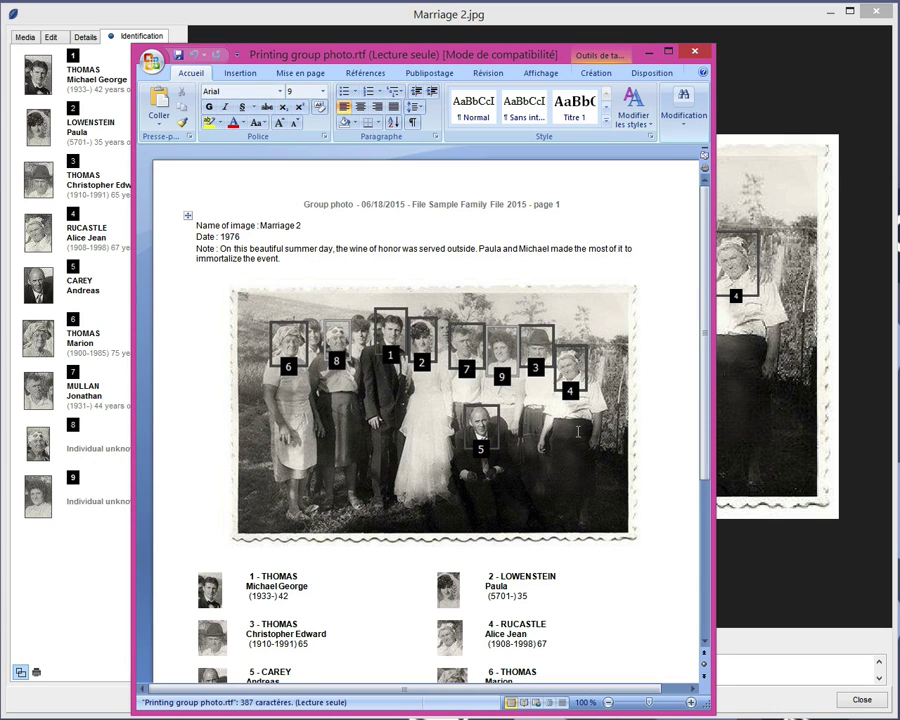
Step: Scroll Printing group photo.rtf down to its list of identified people
left_click_drag(704, 197, 702, 232)
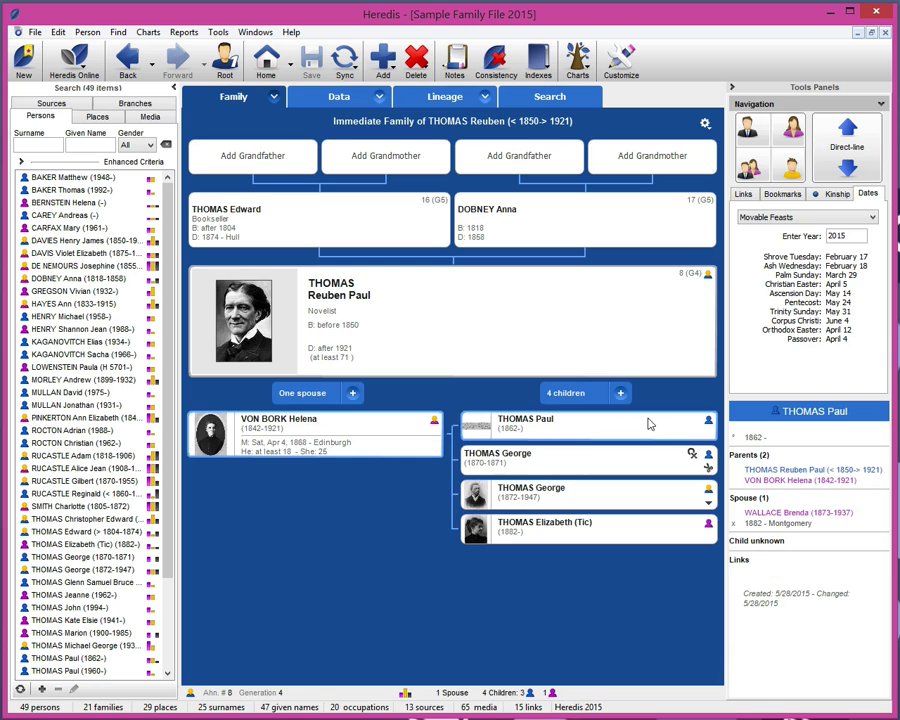
Step: Open the Marr. event's marriage certificate source and view its attached image
double_click(648, 424)
left_click(232, 446)
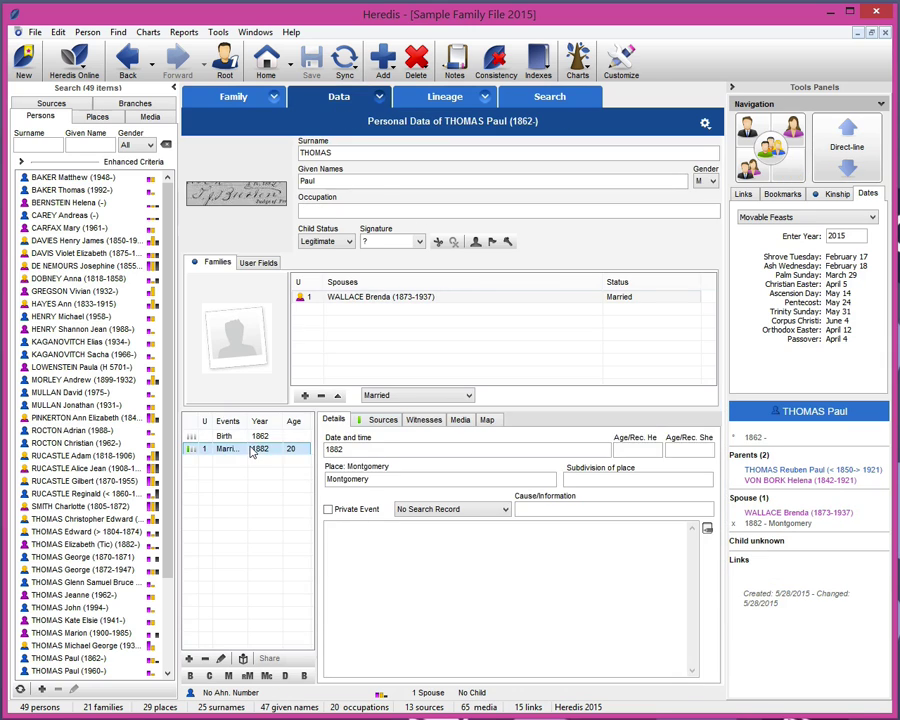
left_click(378, 473)
double_click(330, 325)
left_click(224, 331)
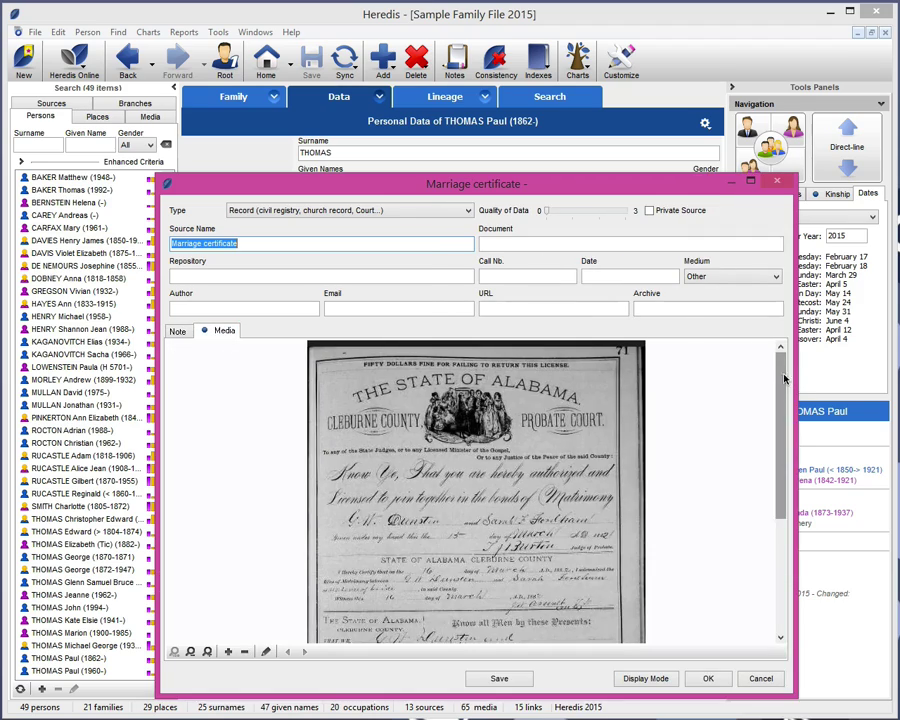
Step: Open the 1882 Alabama certificate in the media viewer and show the identified signature box
left_click_drag(782, 400, 778, 505)
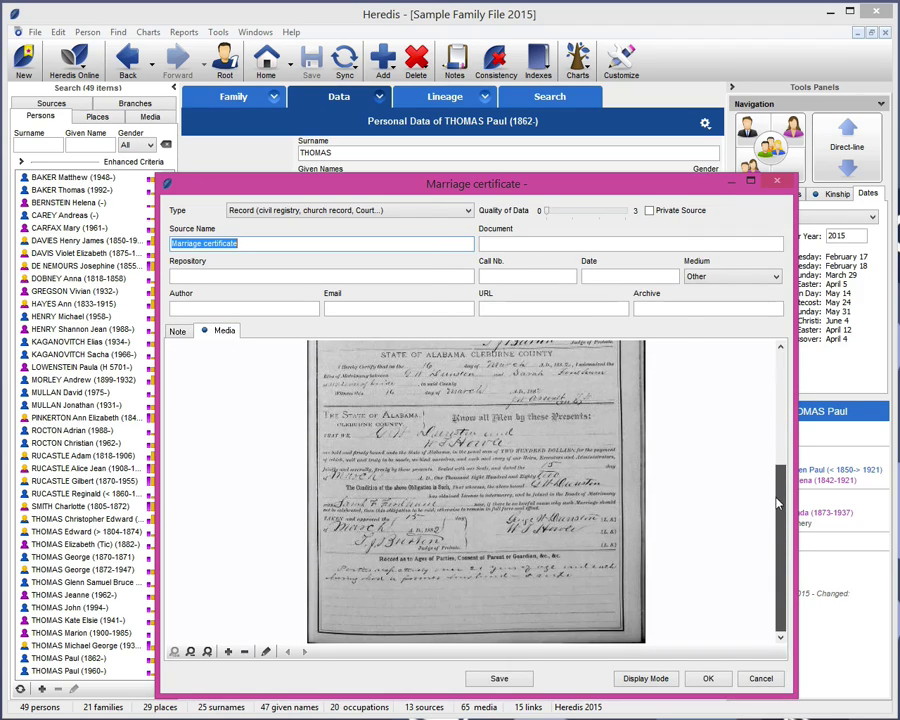
double_click(486, 514)
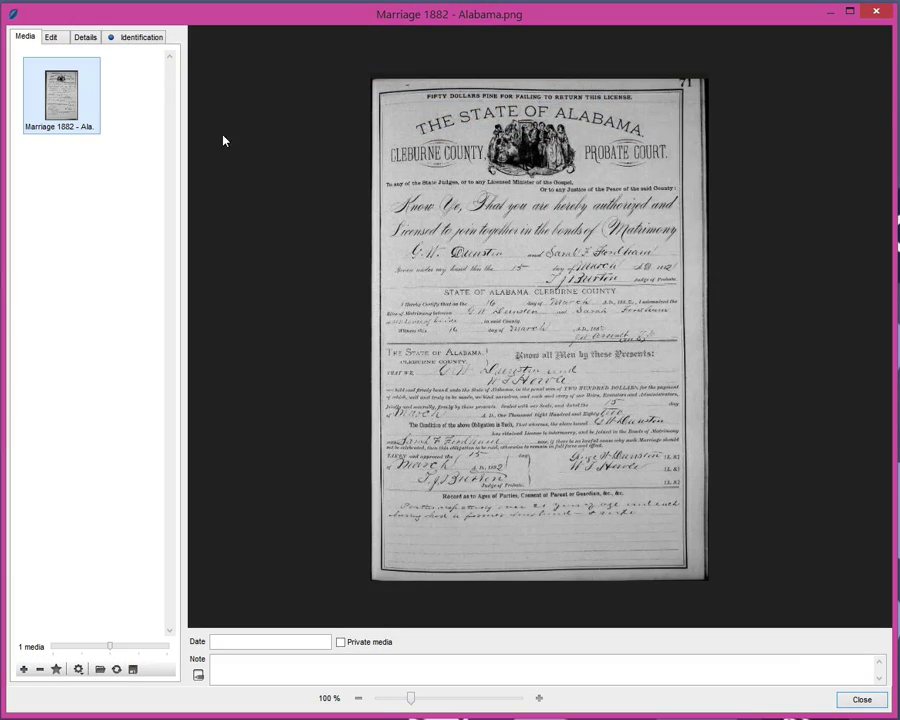
left_click(142, 40)
left_click(82, 61)
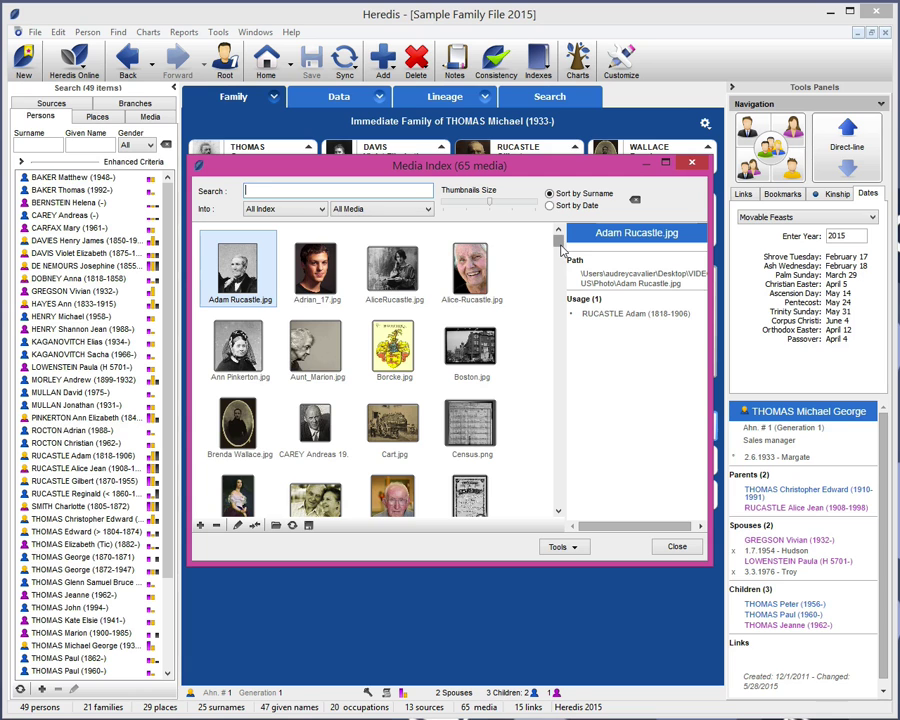
left_click_drag(560, 237, 562, 405)
Step: Open MARRIAGE_1935.BMP in the media viewer and rotate it left into portrait
left_click(227, 425)
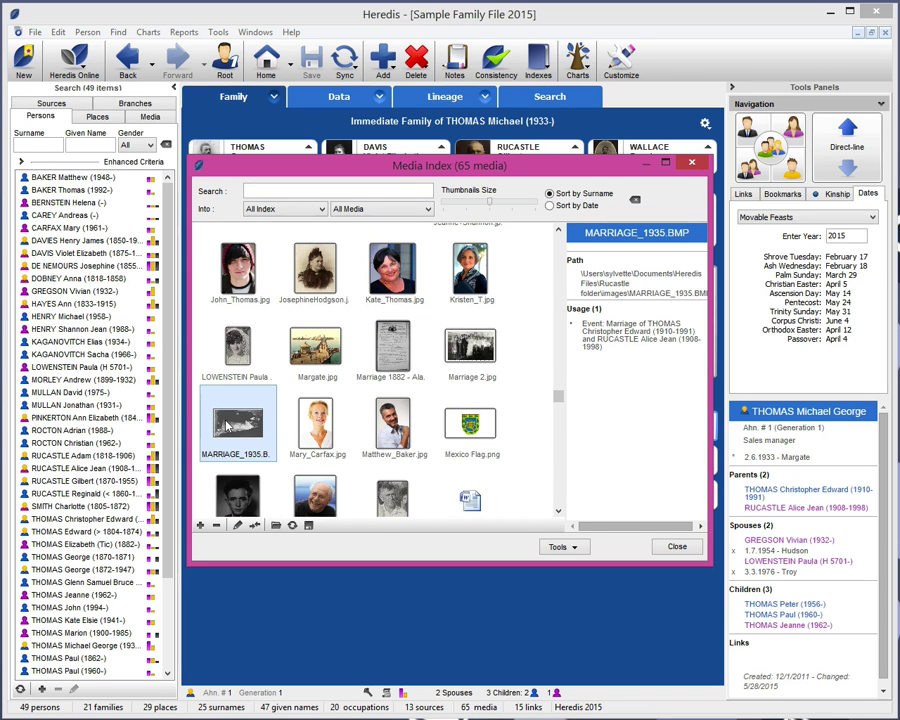
double_click(240, 425)
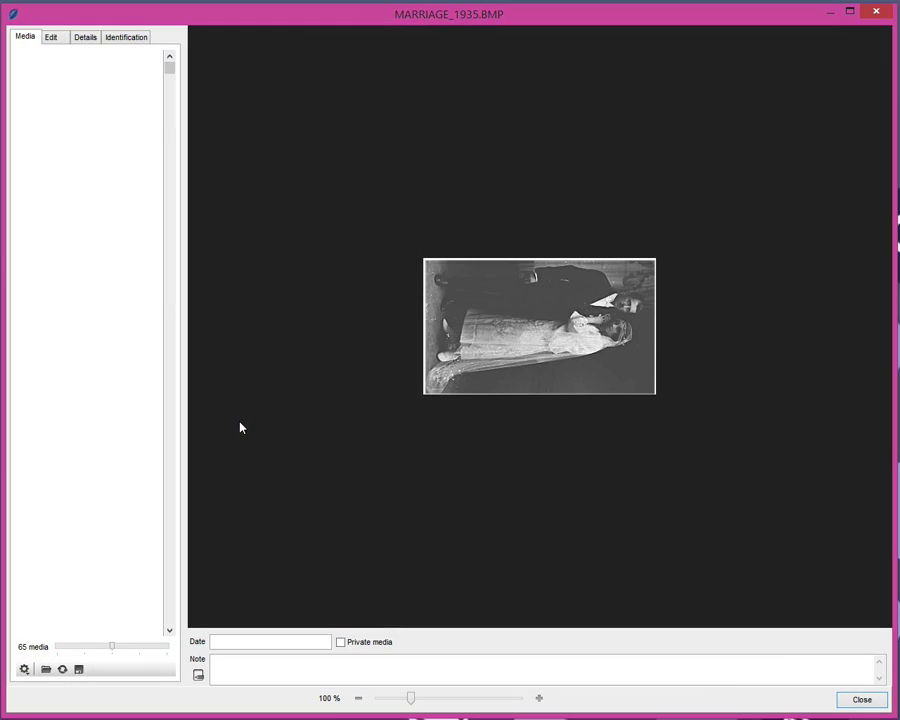
left_click(52, 38)
left_click(55, 93)
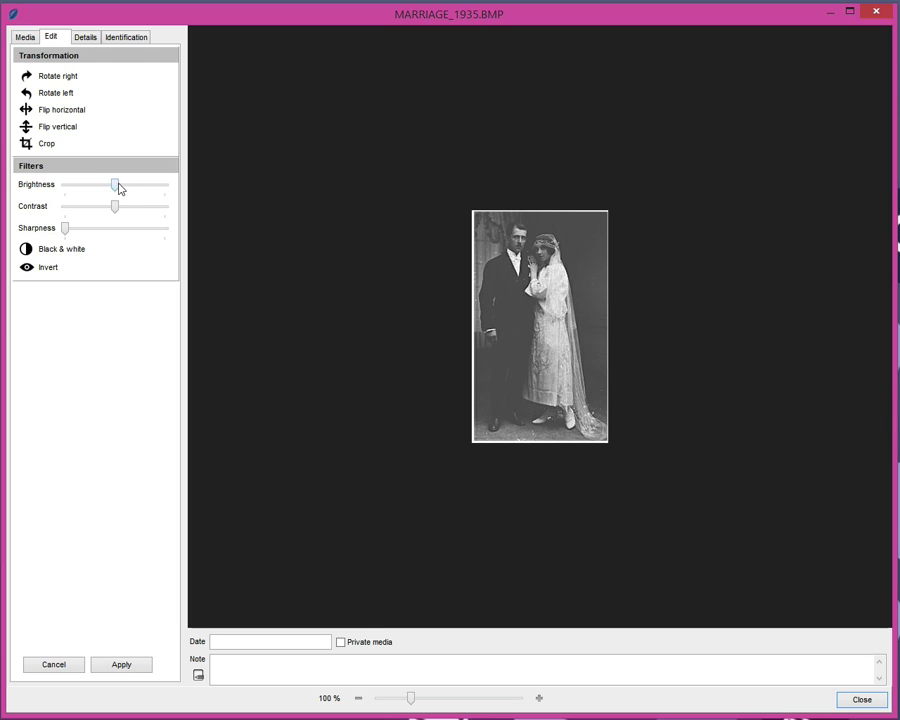
Step: Fine-tune the photo's brightness, contrast and sharpness sliders
left_click_drag(116, 186, 143, 208)
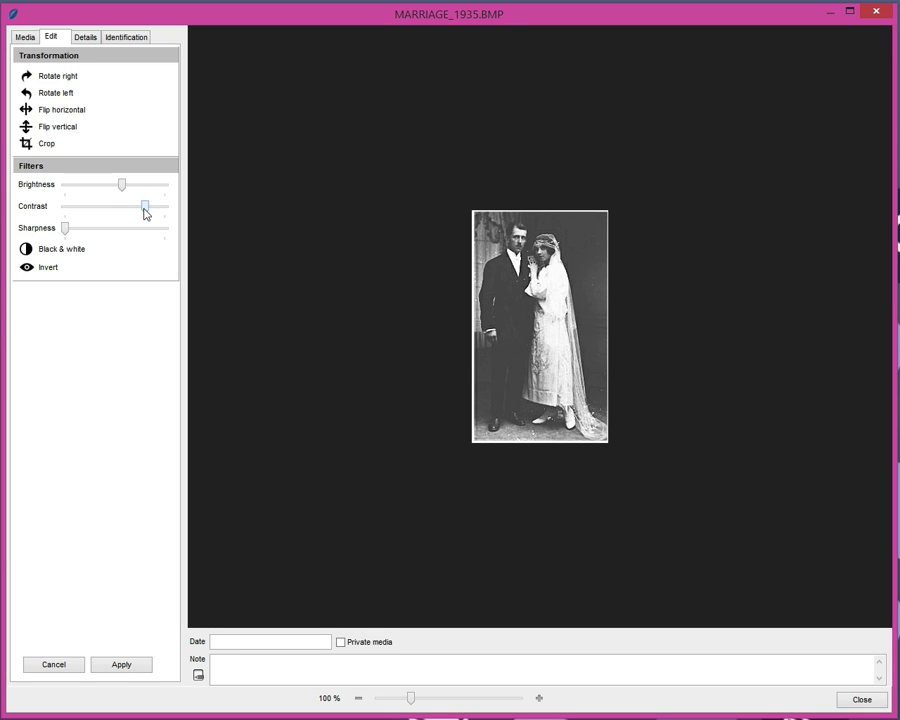
left_click_drag(121, 187, 136, 209)
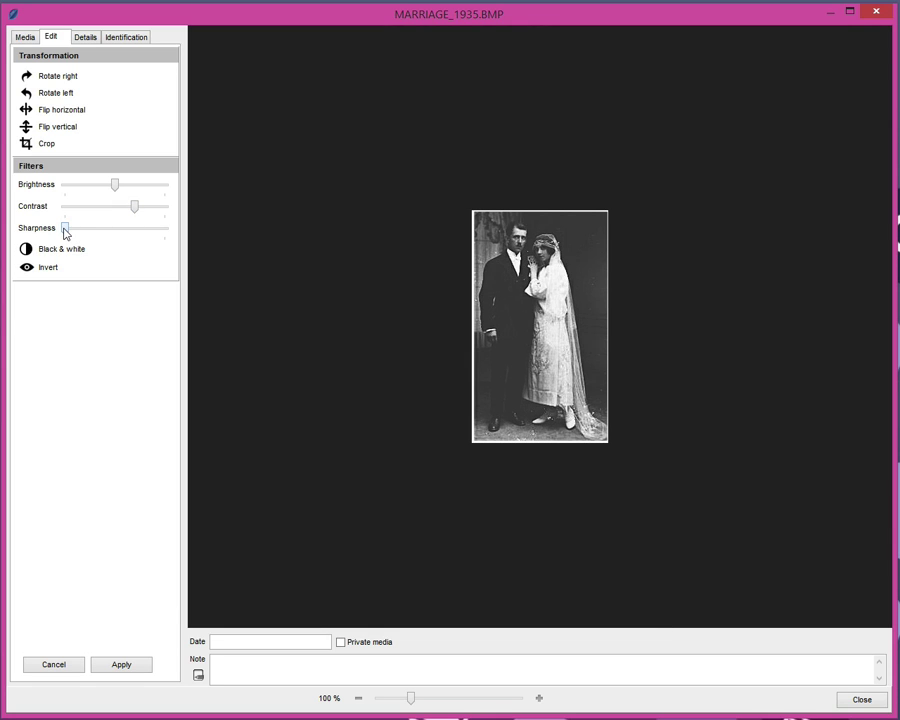
left_click_drag(64, 229, 84, 229)
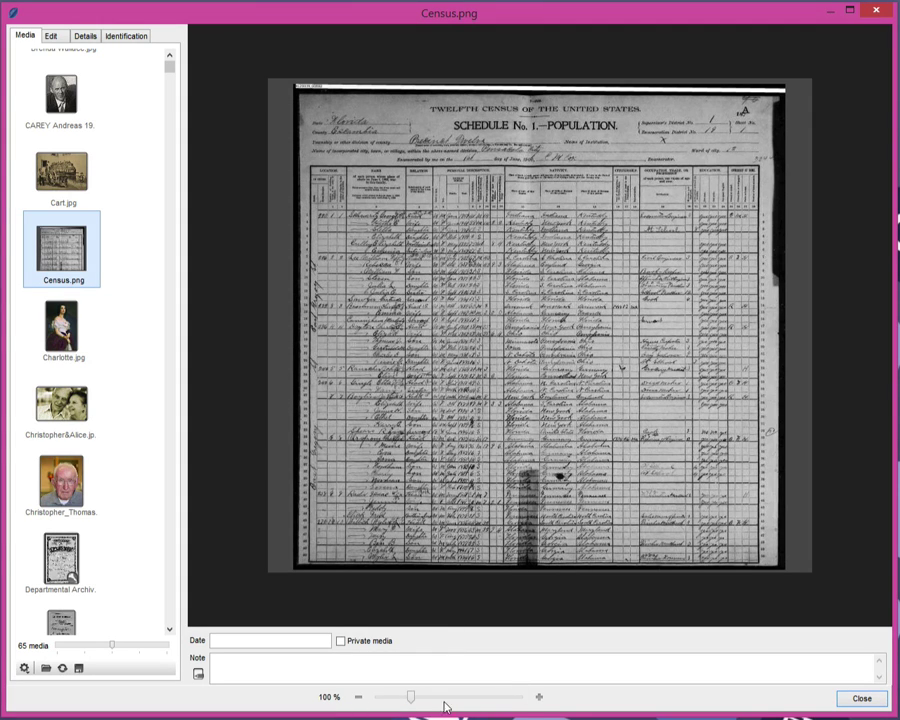
Step: View the census image at 110%, then start adding a participant to the shared 1901 census
left_click_drag(410, 697, 414, 701)
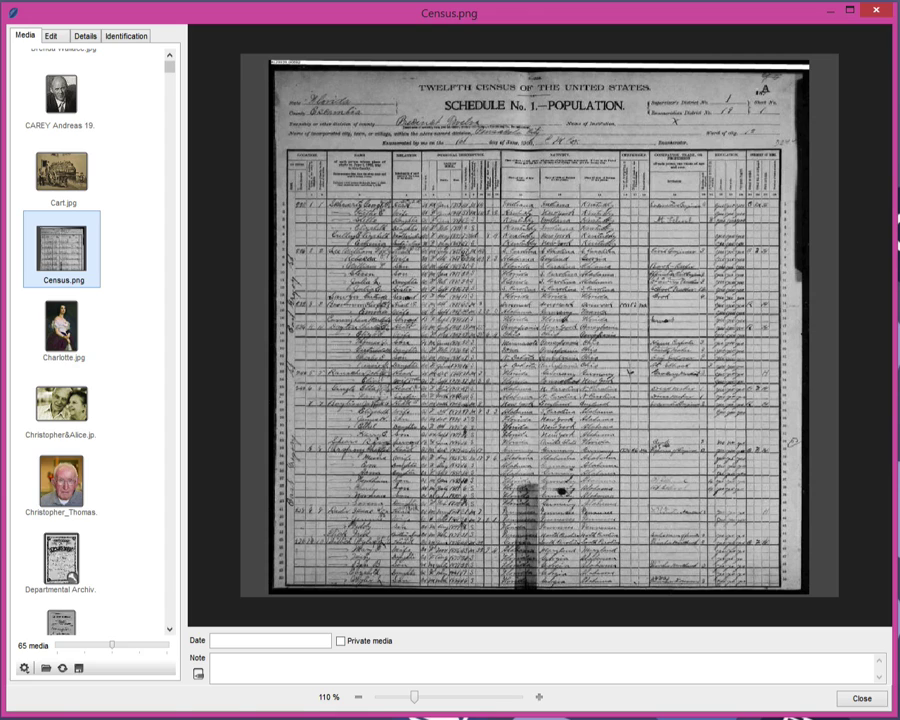
key("Escape")
left_click(228, 461)
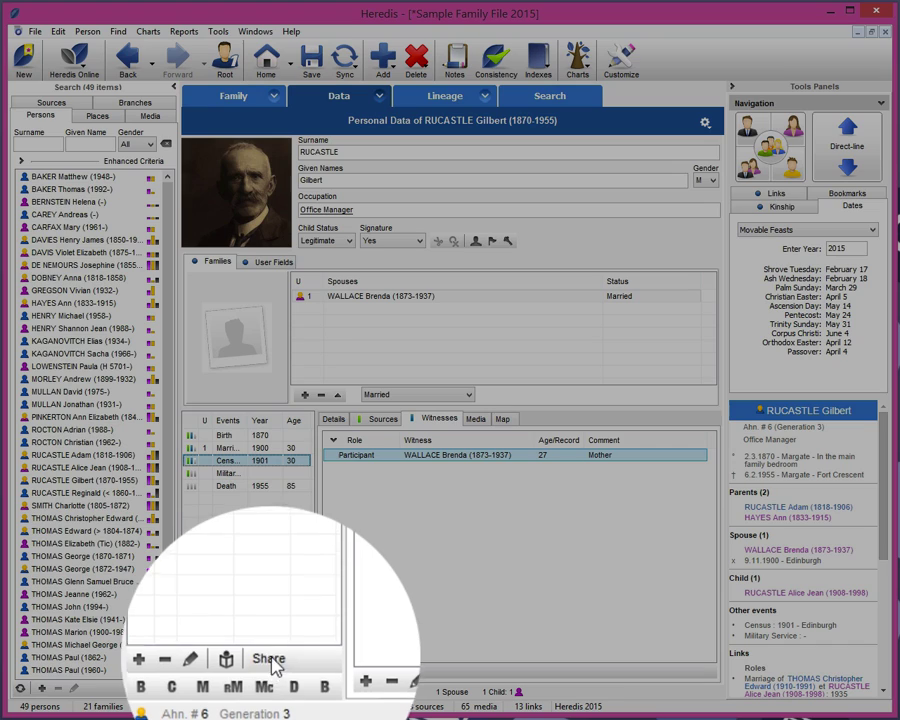
left_click(268, 658)
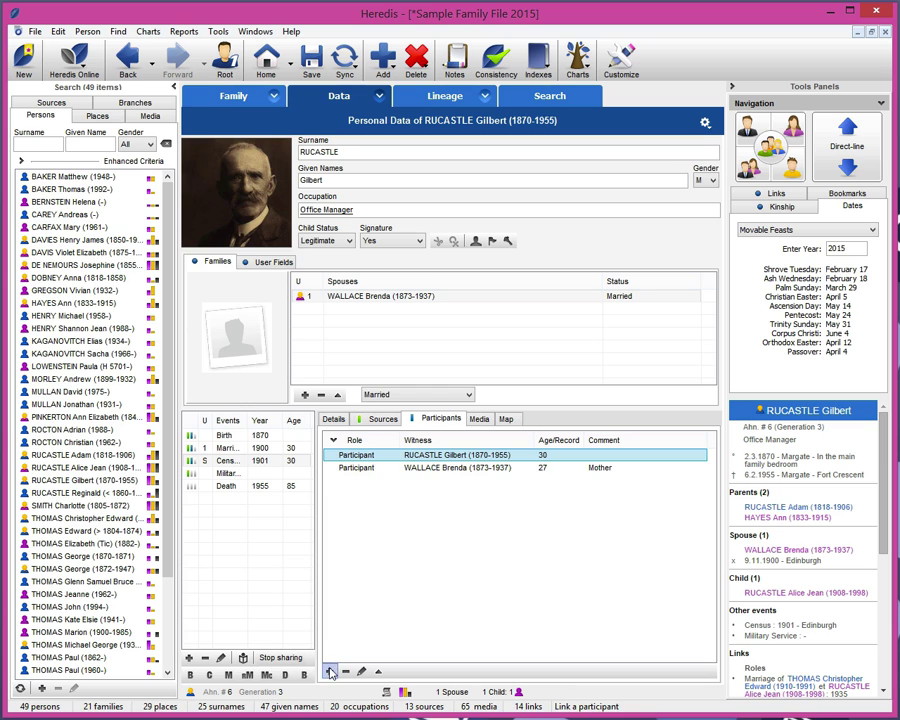
left_click(329, 671)
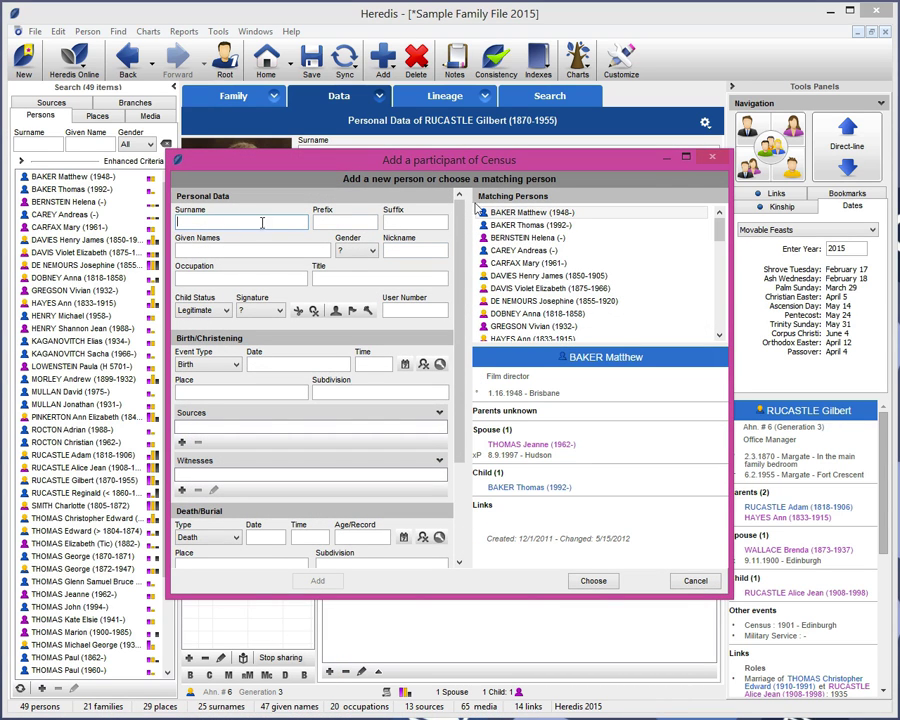
type("ru")
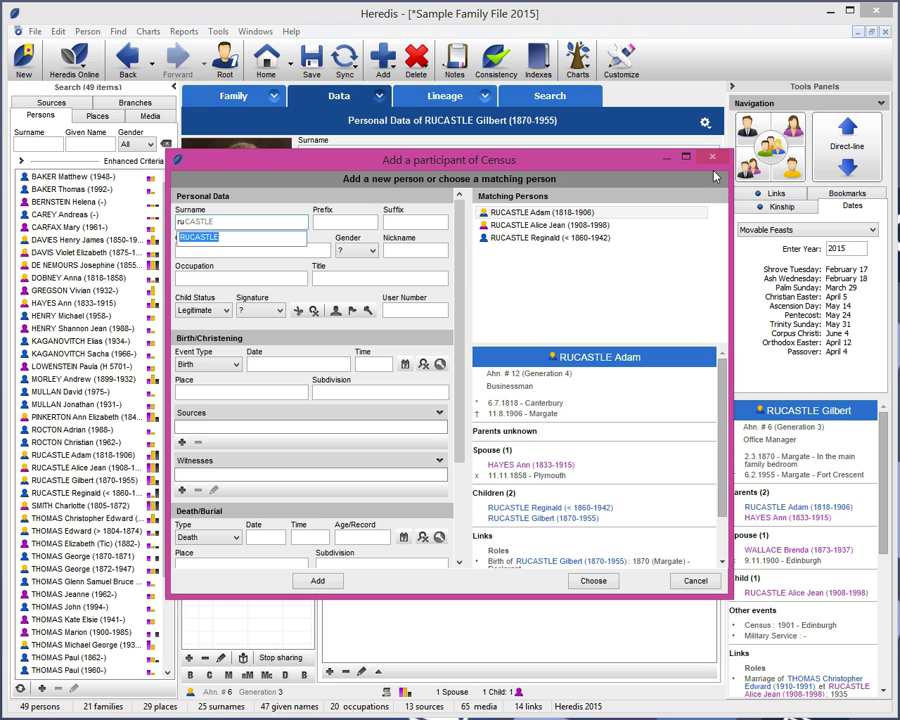
left_click(535, 214)
double_click(535, 215)
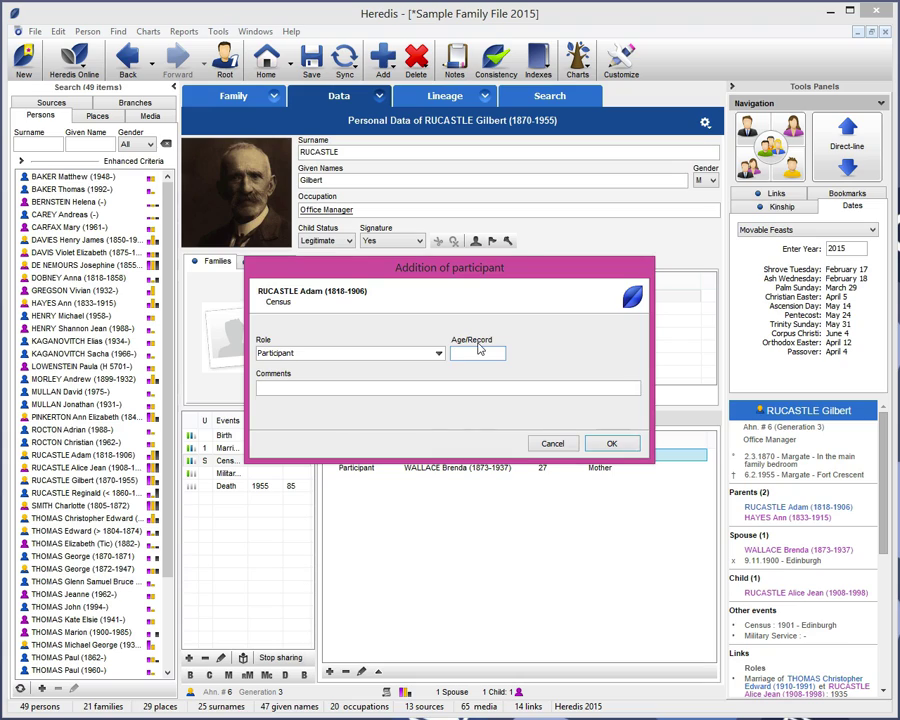
type("45")
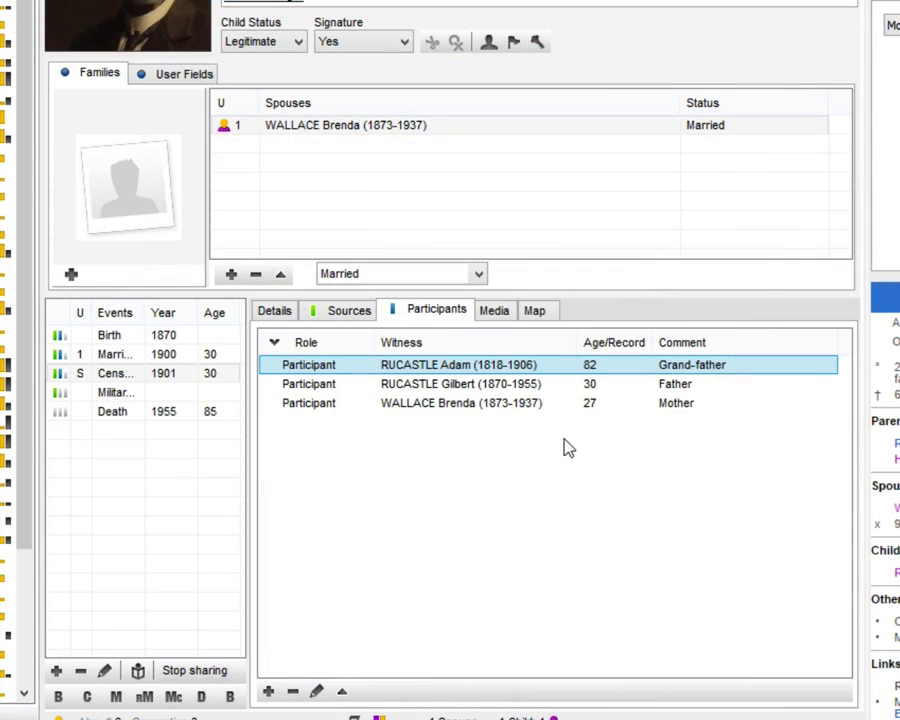
left_click(418, 390)
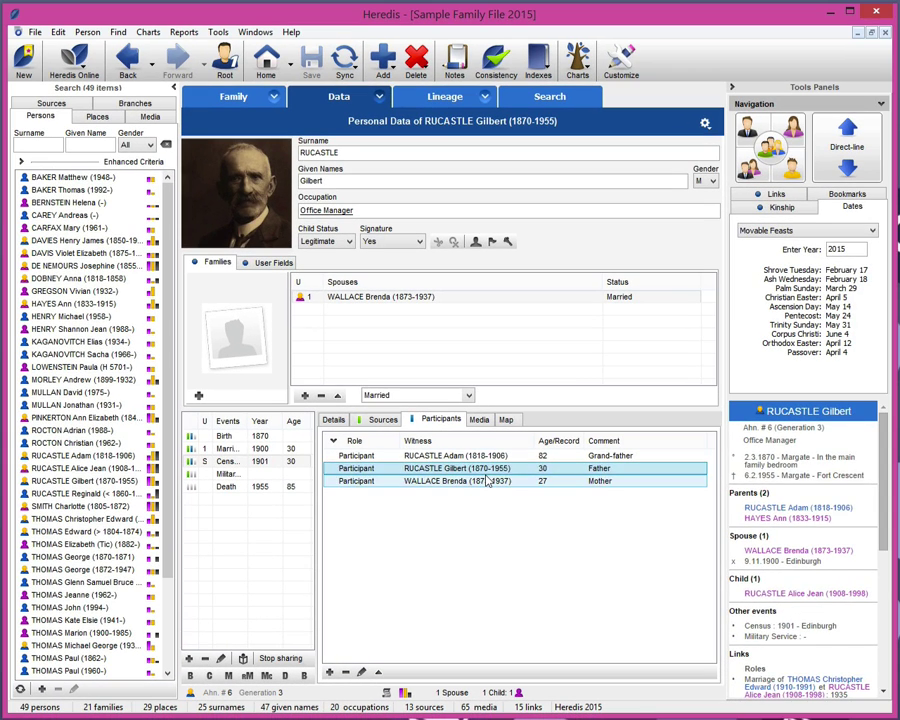
left_click(480, 403)
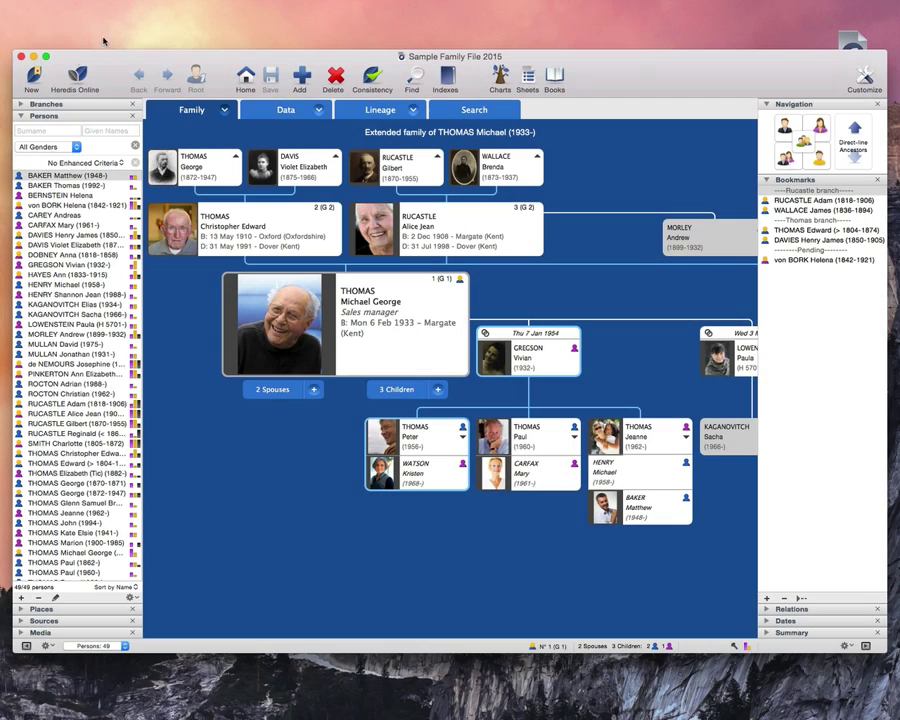
Step: Open the family tree map centred on Britain and show the events recorded in London
left_click(30, 74)
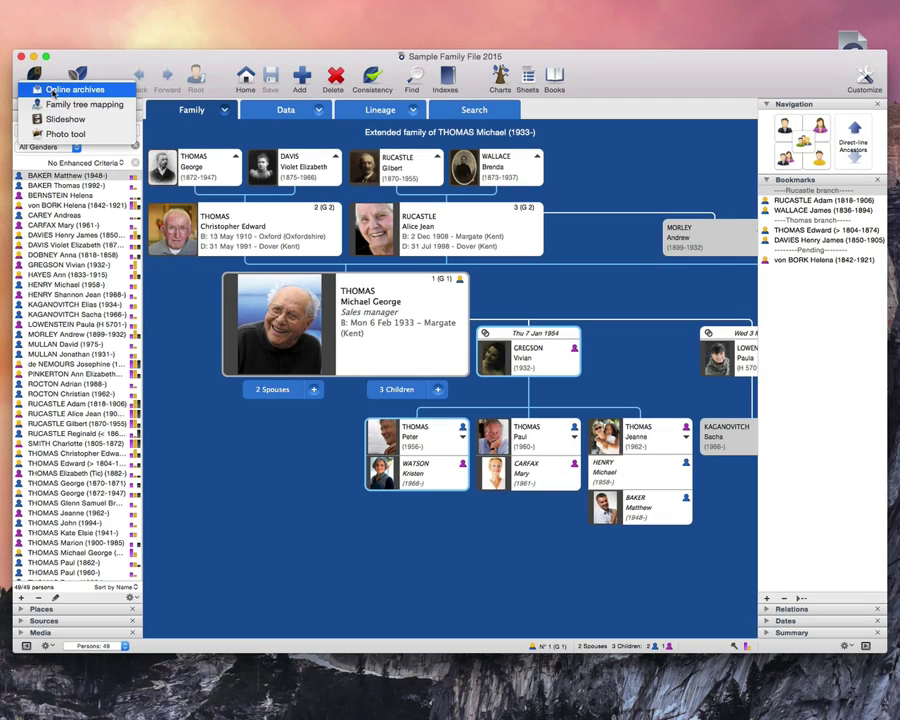
left_click(56, 104)
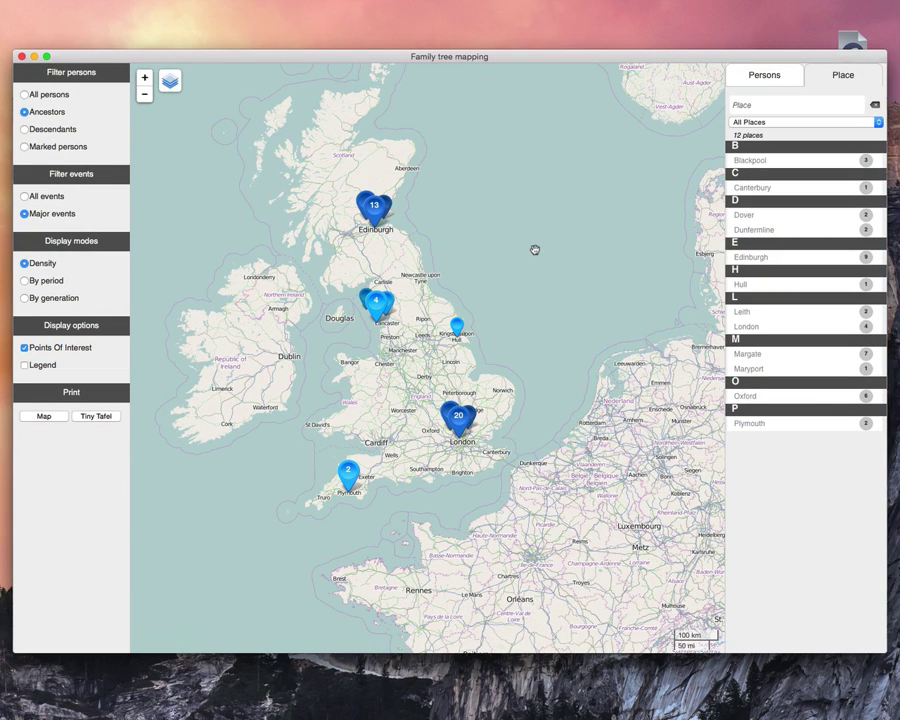
left_click_drag(498, 245, 462, 181)
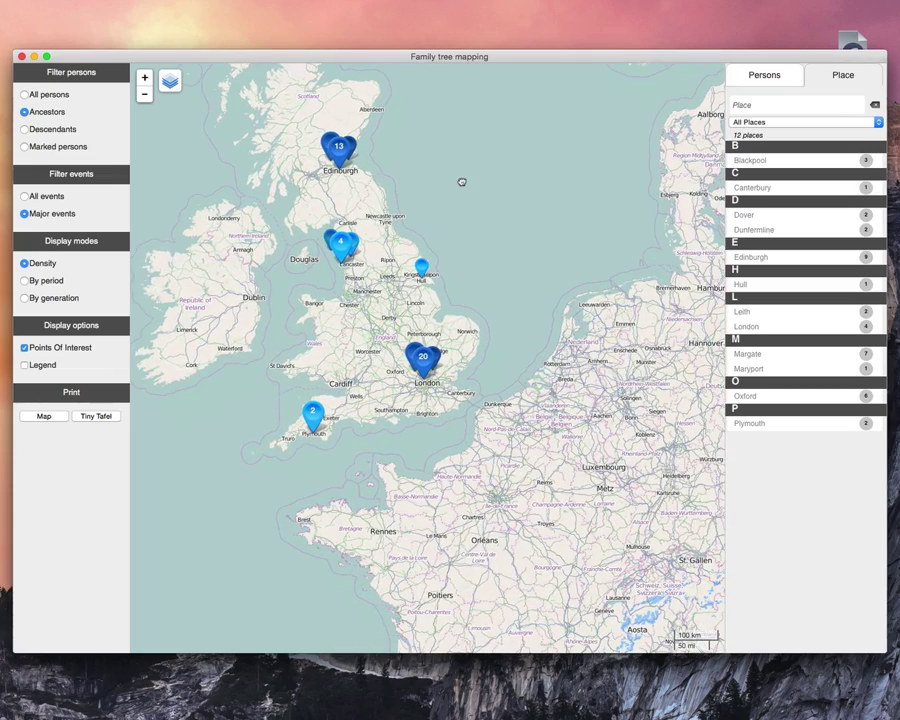
scroll(424, 364, "up", 3)
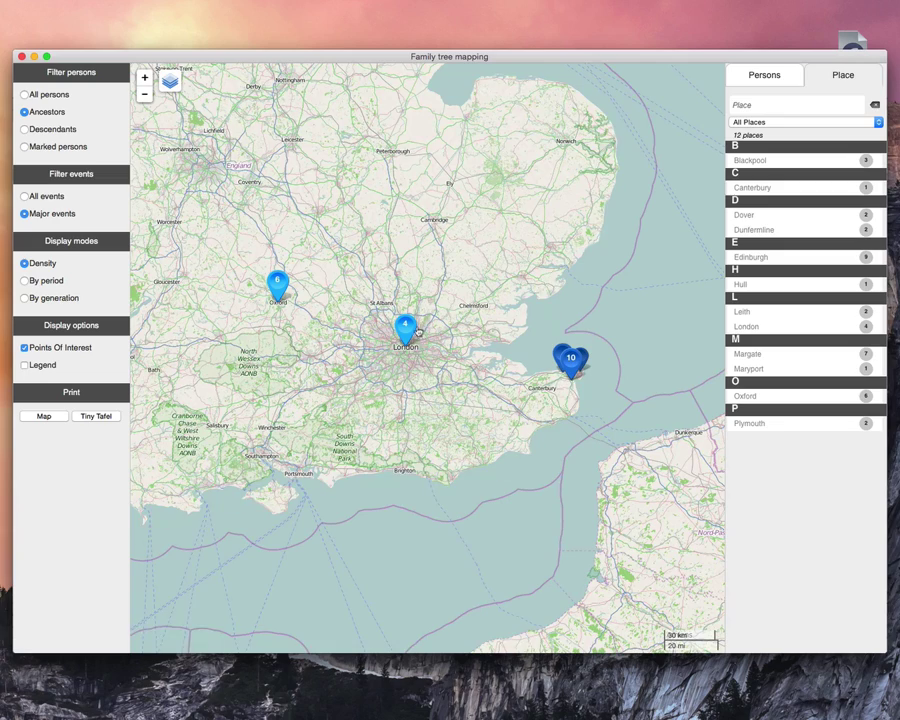
left_click(406, 328)
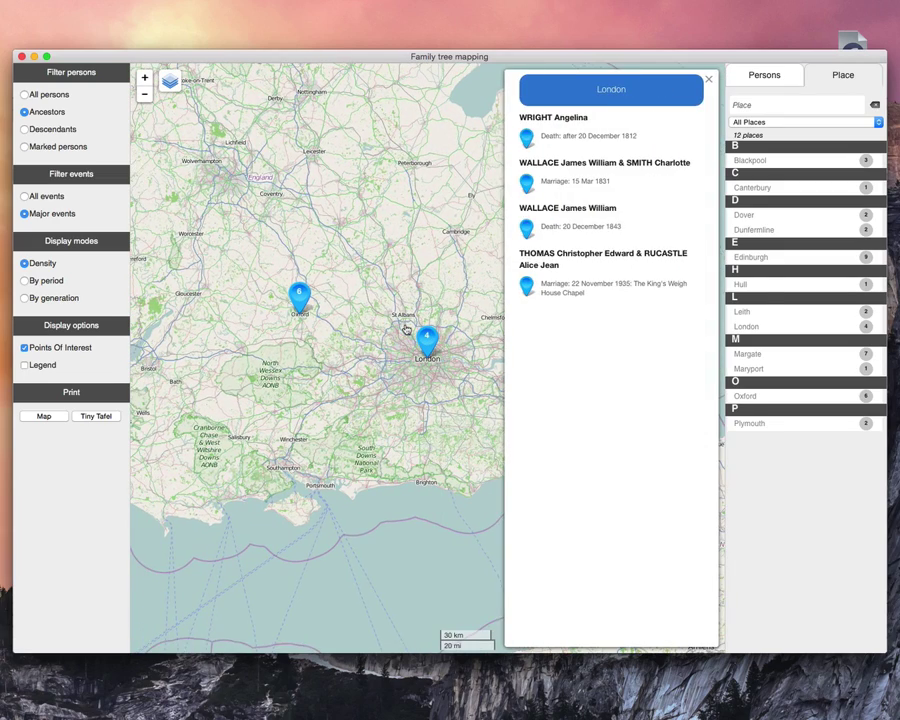
Step: Switch the map to all persons, zoom into England, and play the places by period
left_click(24, 94)
left_click(144, 77)
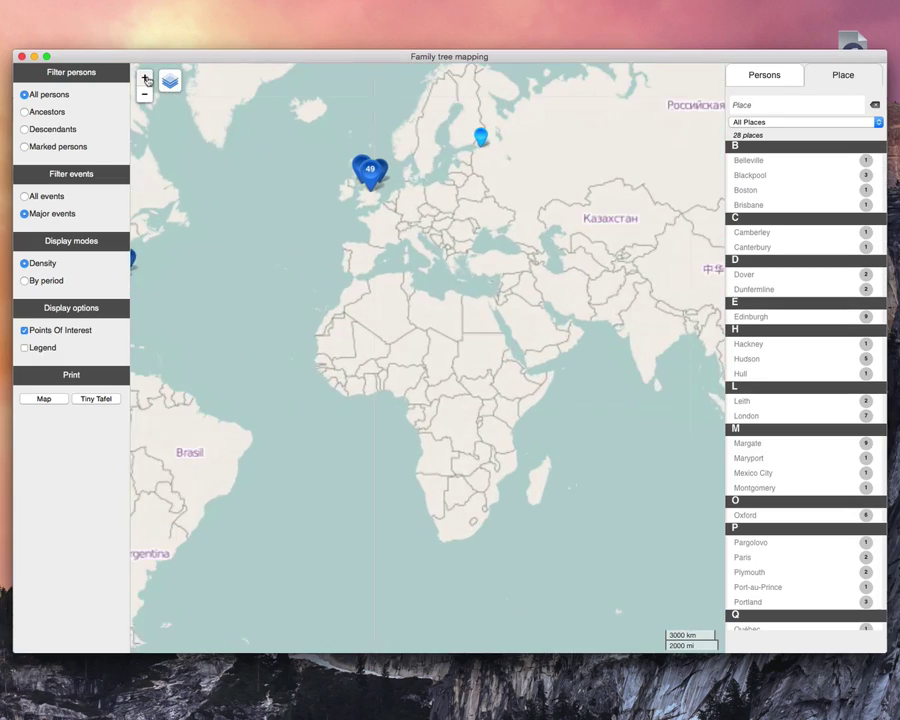
left_click(370, 172)
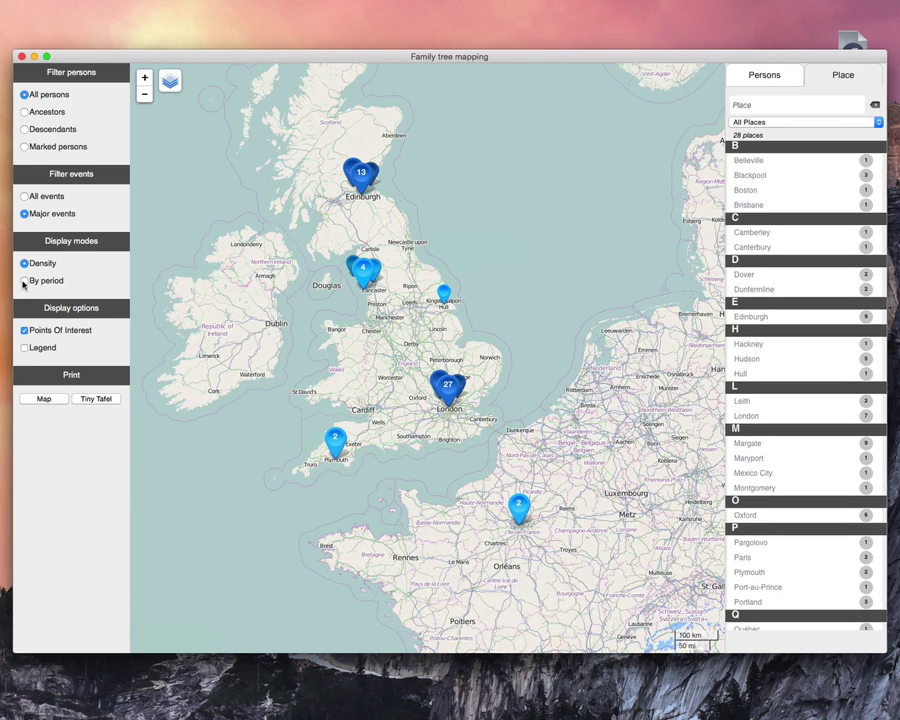
left_click(145, 79)
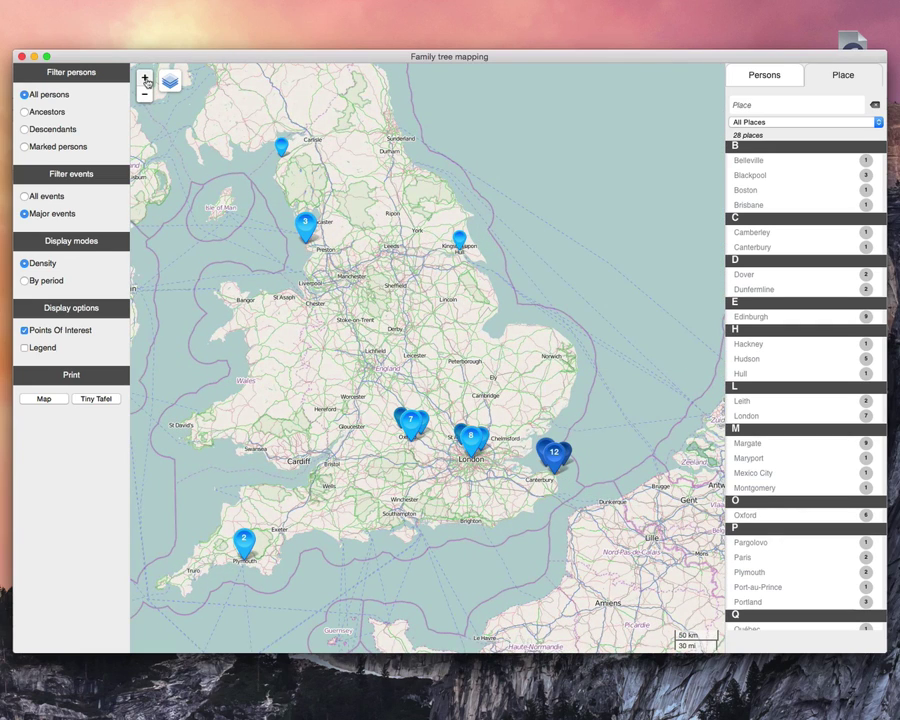
left_click(24, 281)
left_click(150, 83)
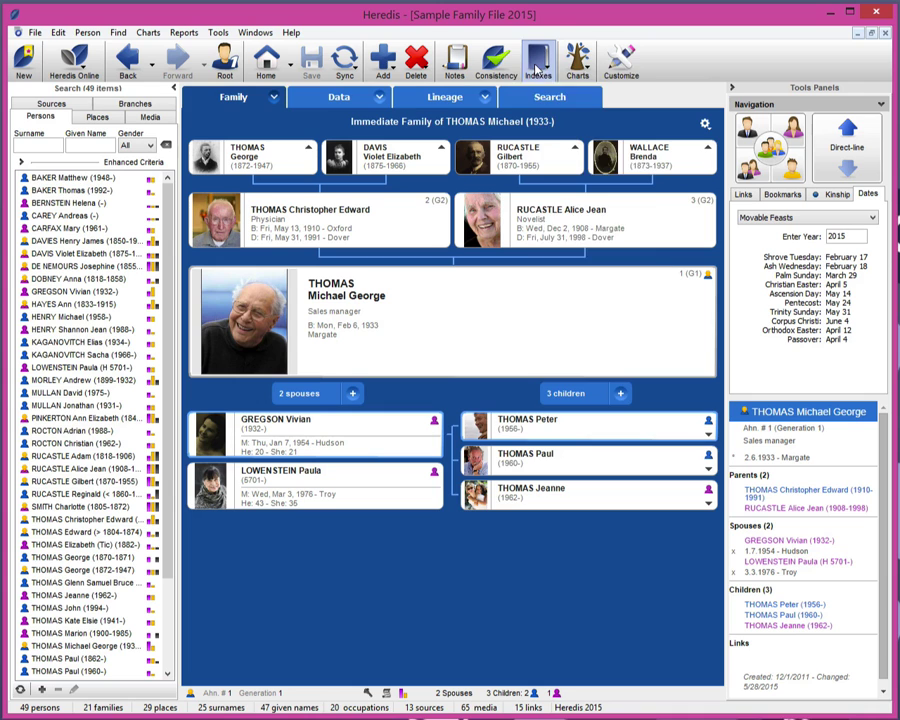
Step: Open Marriage 2.jpg from the Media index and show its Identification tab
left_click(538, 68)
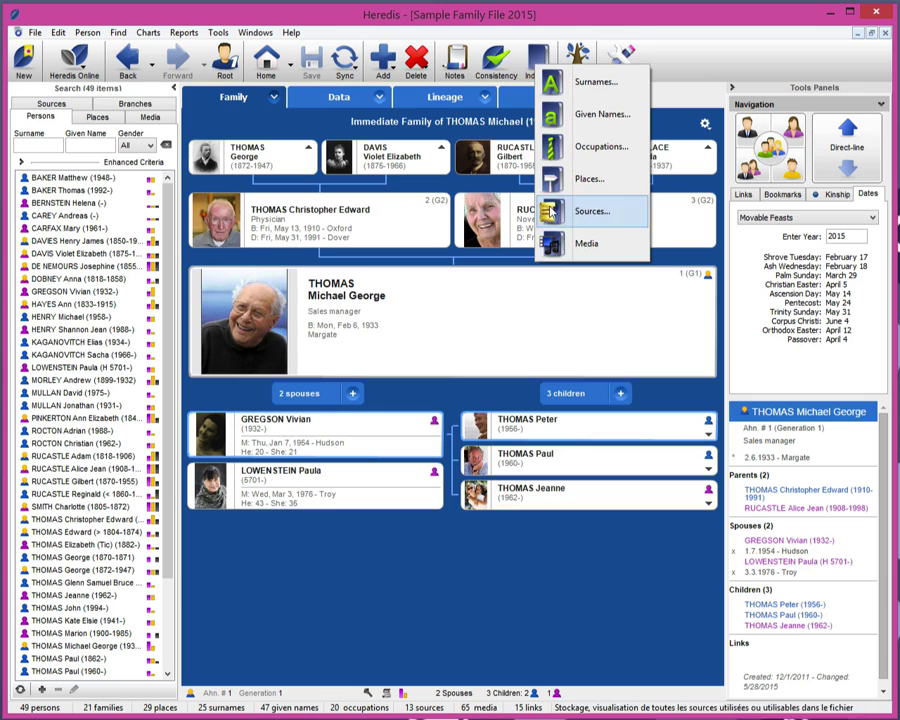
left_click(556, 240)
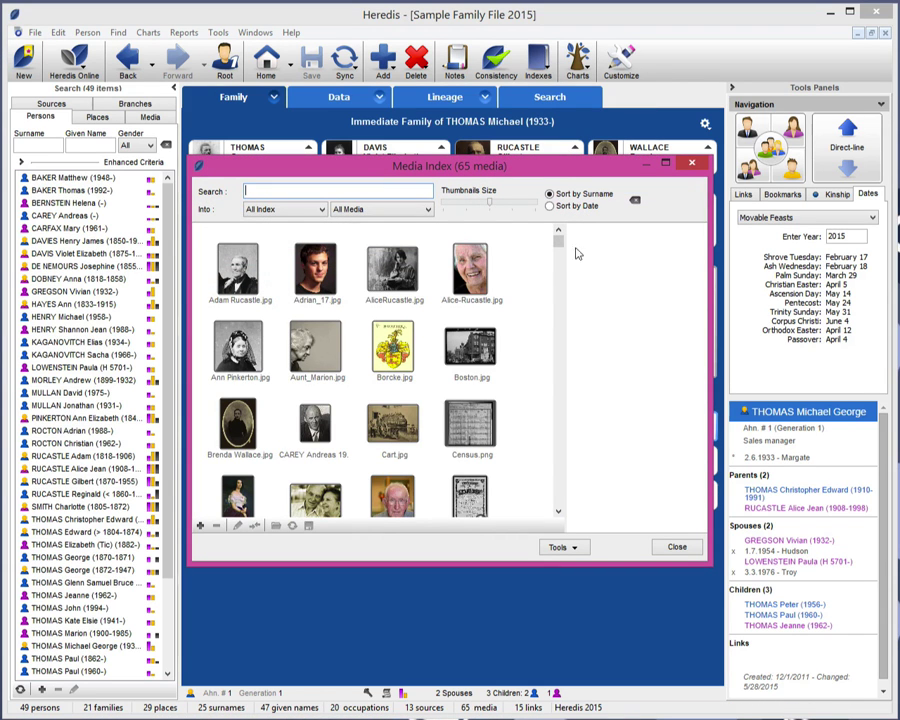
left_click_drag(559, 243, 561, 385)
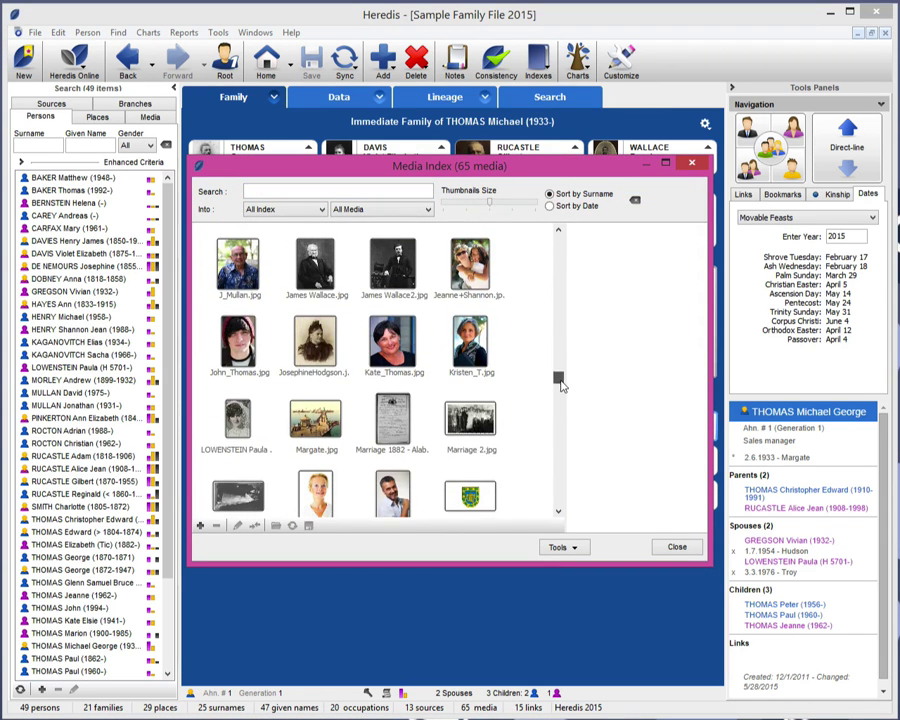
double_click(470, 418)
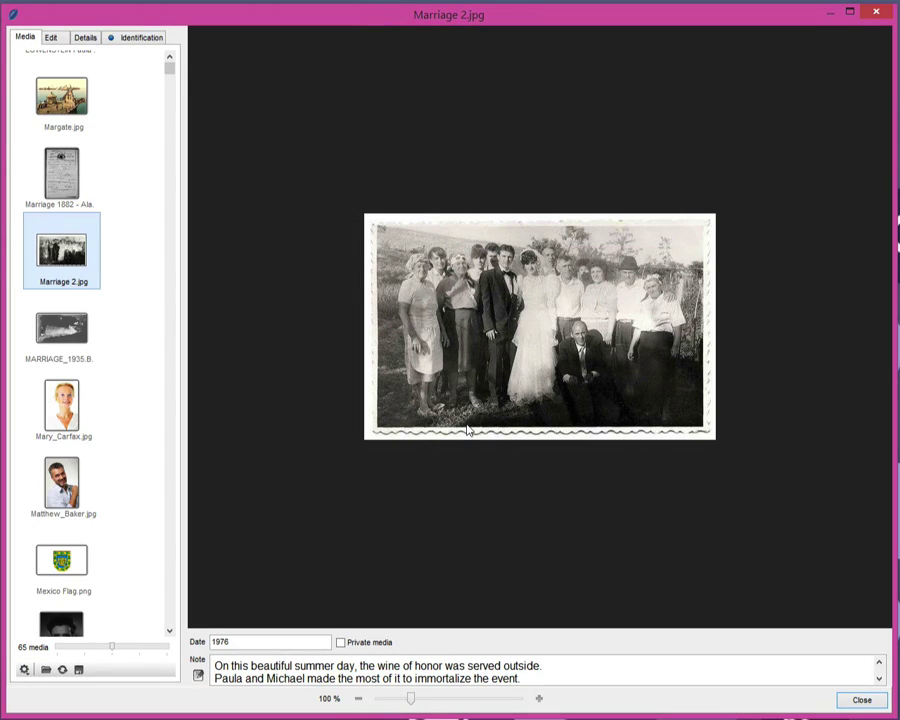
left_click(143, 37)
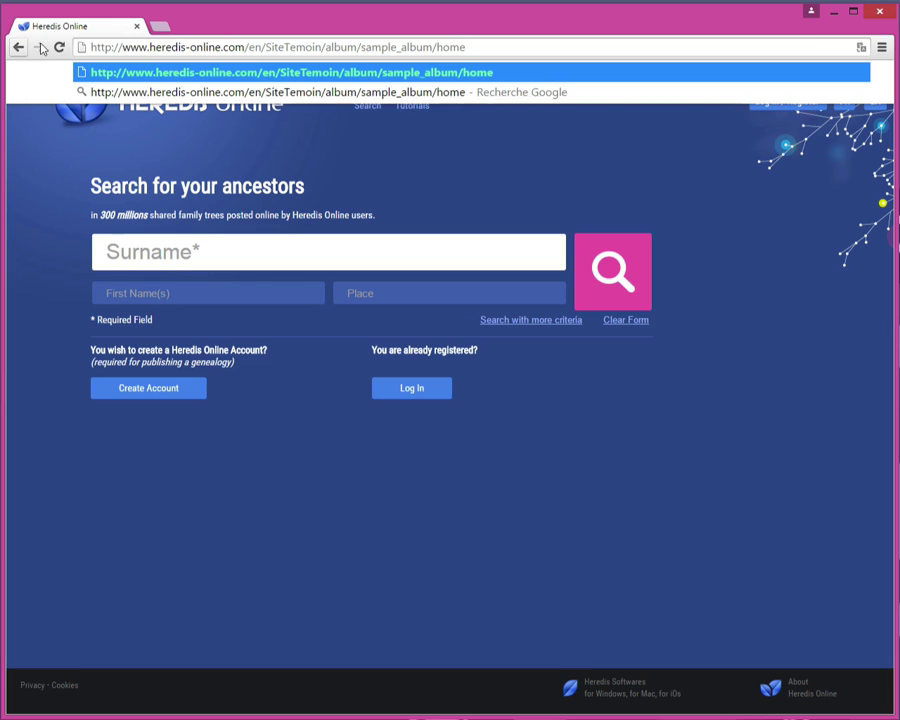
Step: Reload the sample album page and open the Marriage 2 photo page
left_click(57, 48)
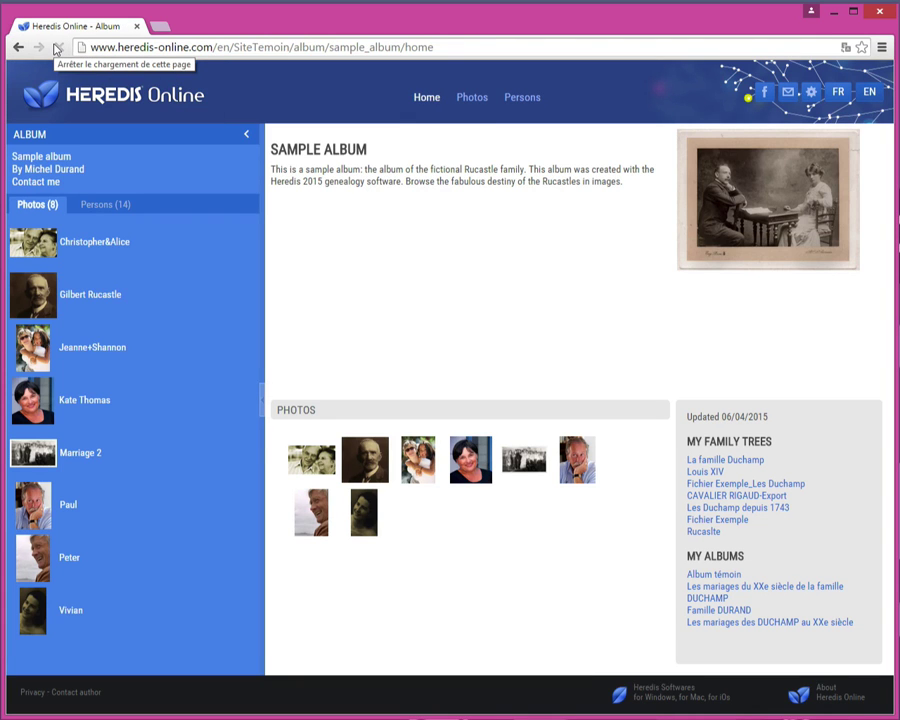
left_click(31, 453)
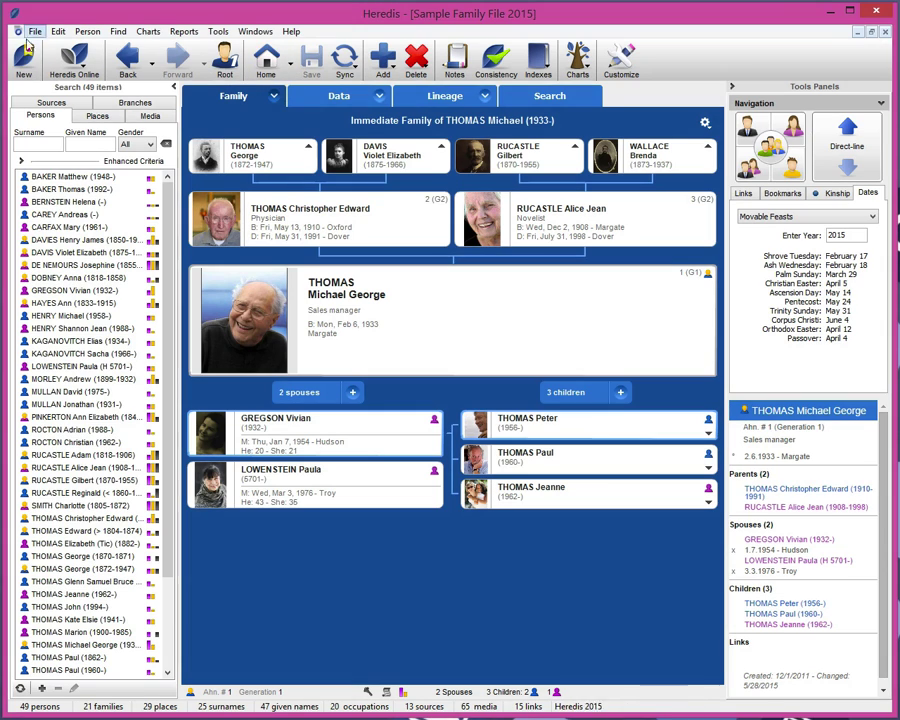
Step: Start the photo album slideshow and flip through to Chapter 1 and the next page
left_click(24, 55)
left_click(104, 132)
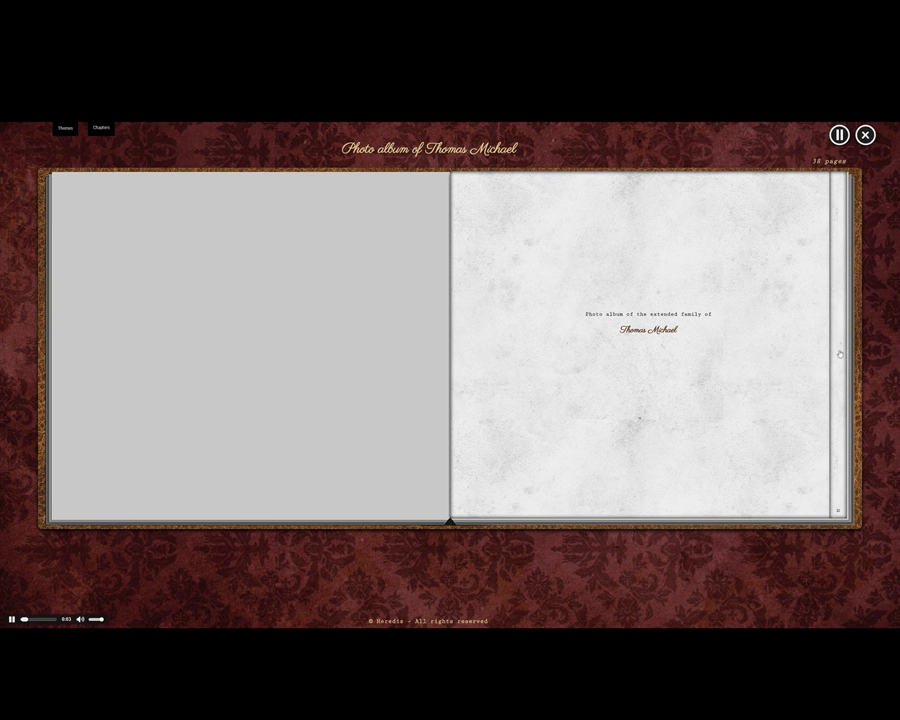
left_click(843, 352)
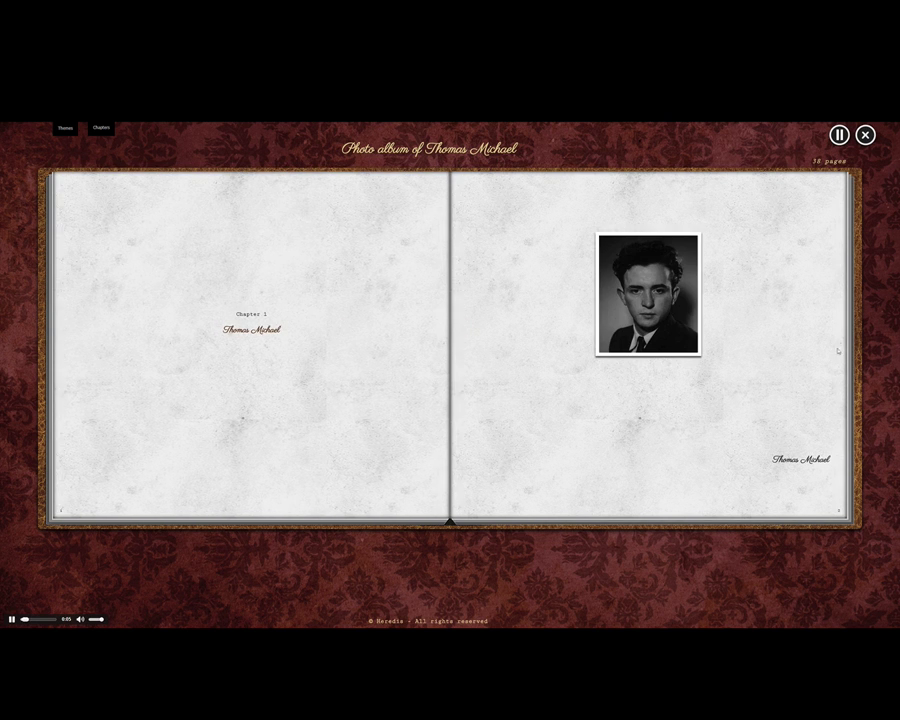
left_click(838, 351)
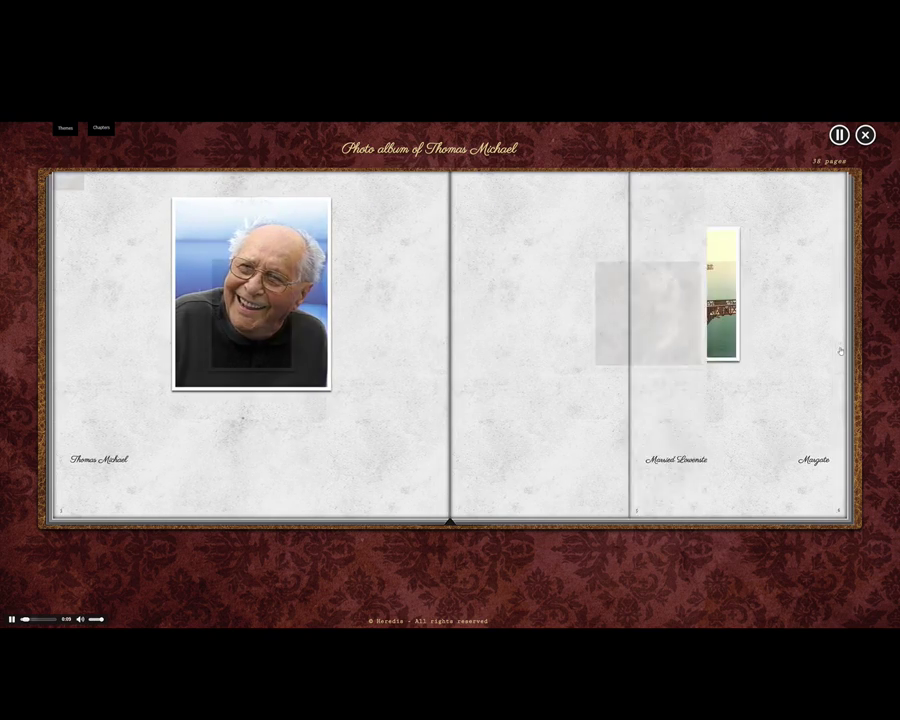
Step: Switch the album theme to wood, then a dark background, and turn another page
left_click(66, 148)
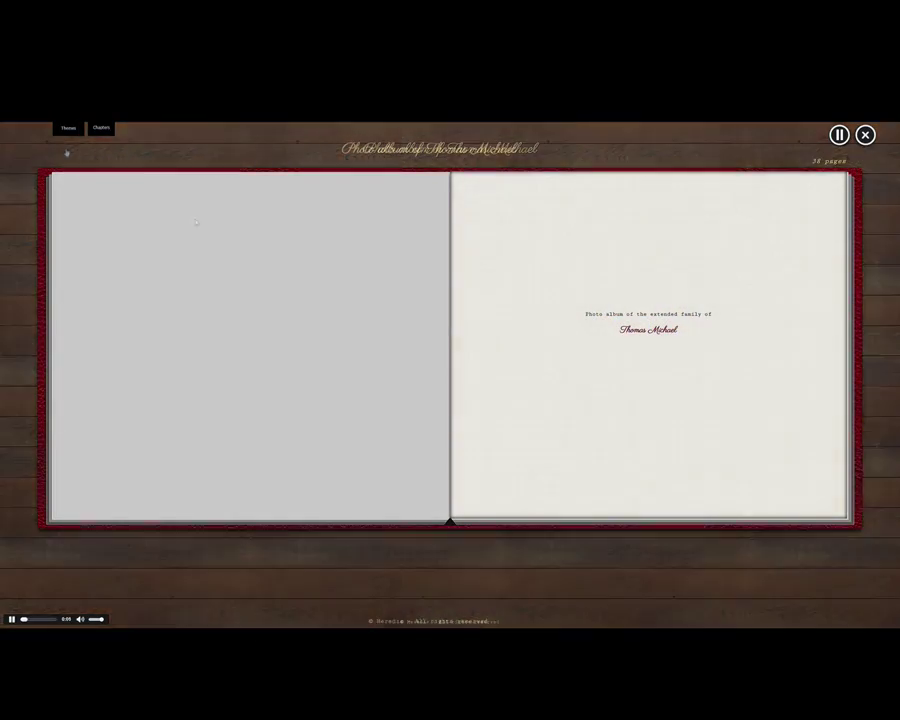
left_click(851, 514)
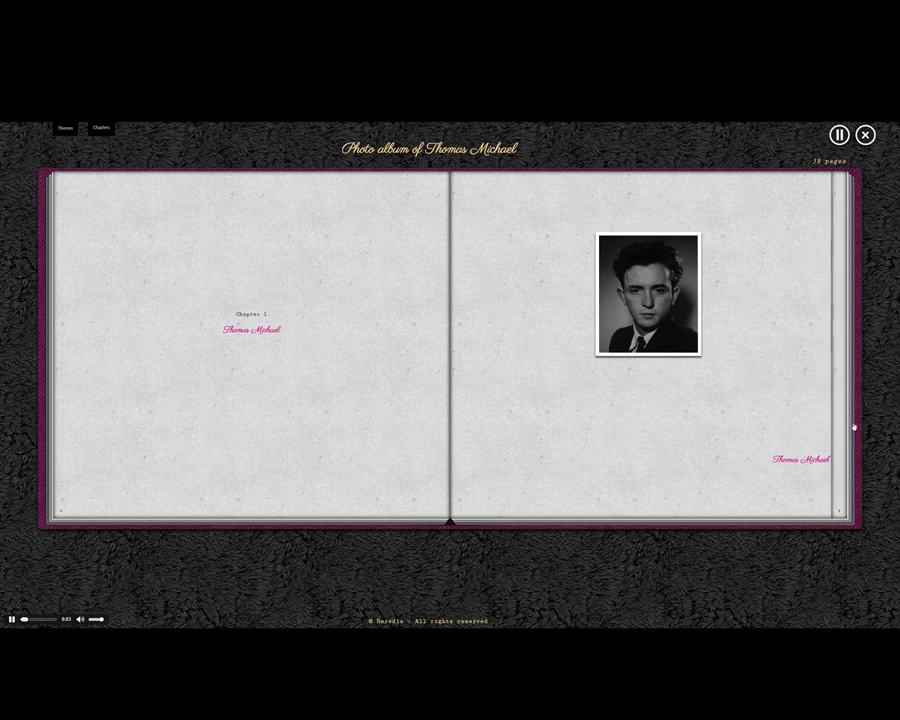
left_click(861, 304)
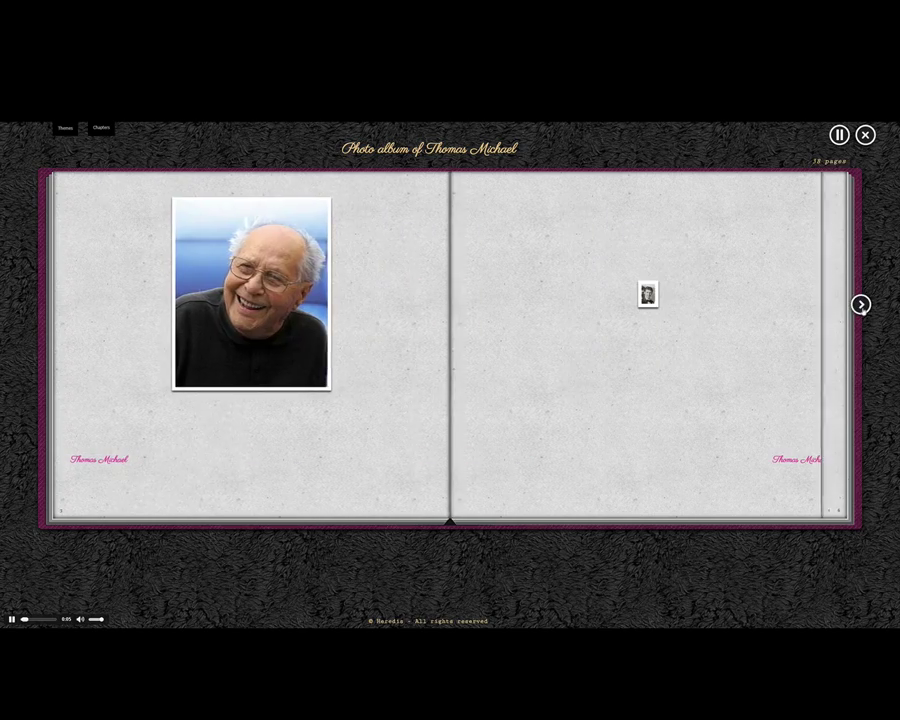